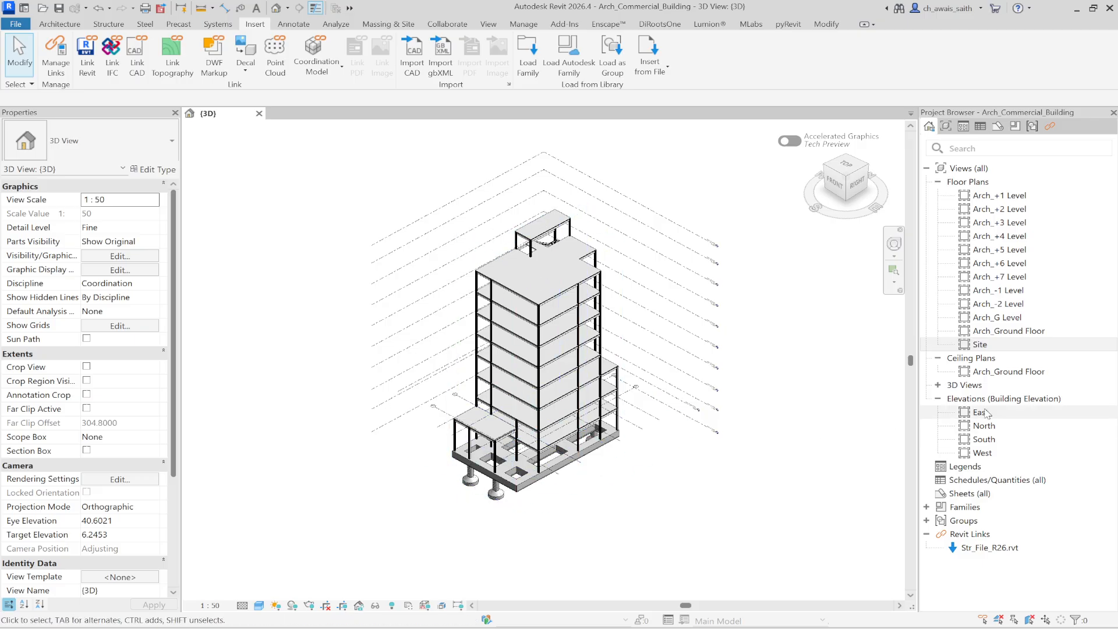
Open the Site floor plan and select the linked structural model to identify it, clearing the selection when done
{"action": "double_click", "coordinate": [984, 344]}
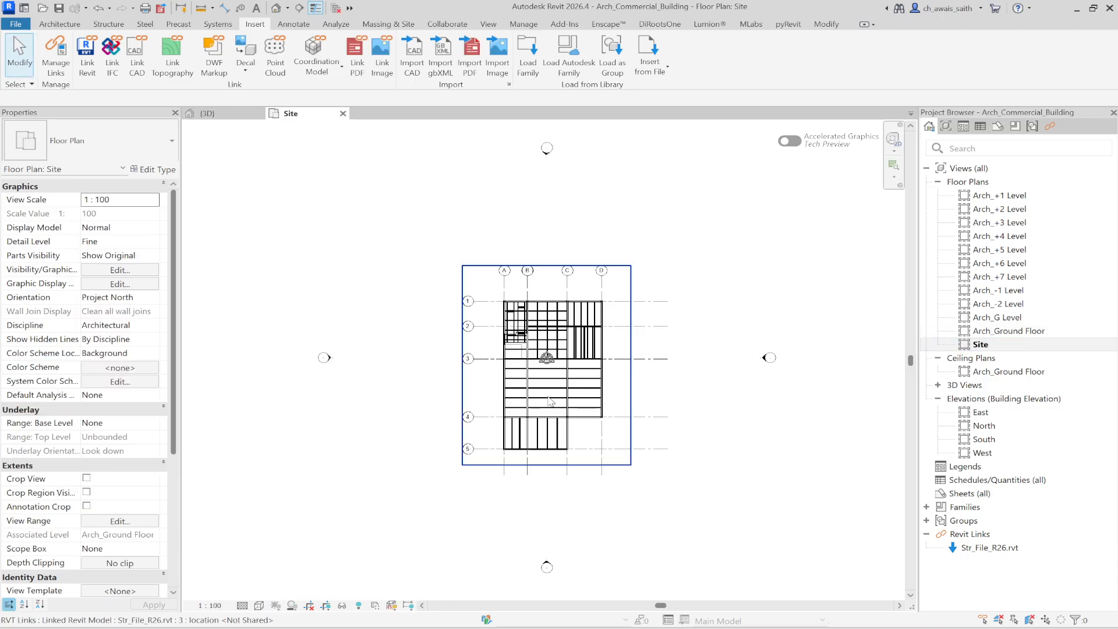
{"action": "scroll", "coordinate": [573, 359], "scroll_direction": "up", "scroll_amount": 2}
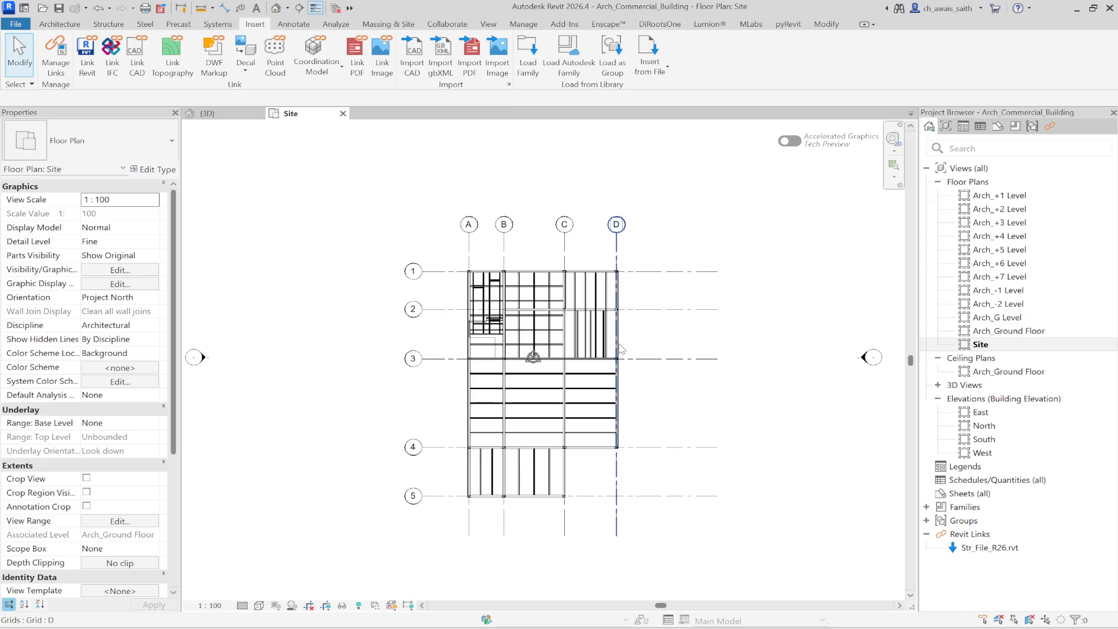
{"action": "left_click", "coordinate": [599, 412]}
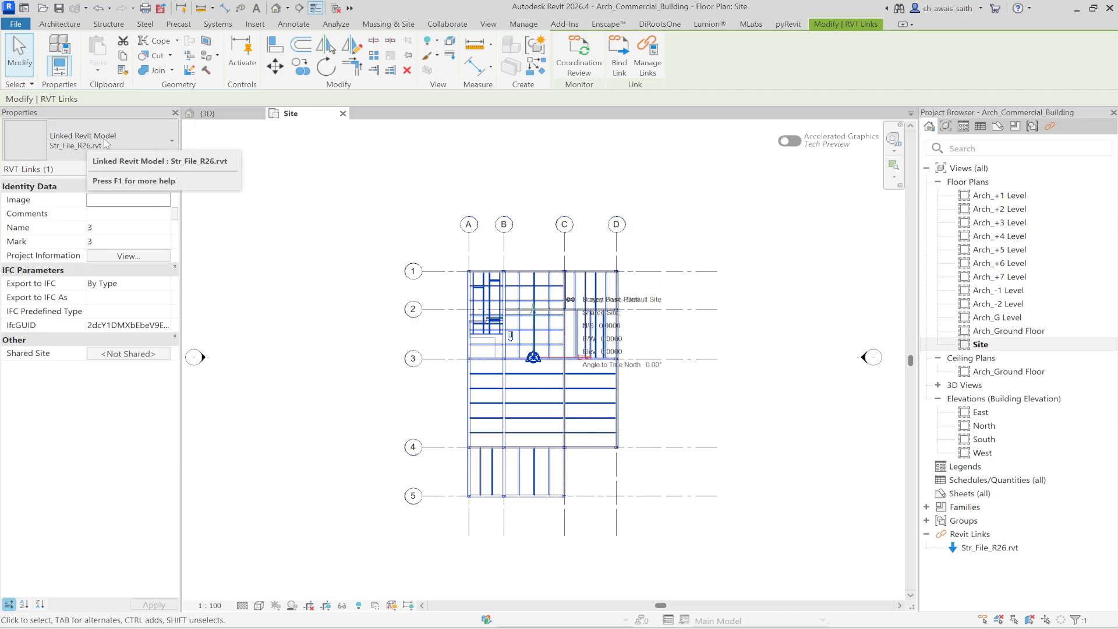
{"action": "left_click", "coordinate": [279, 186]}
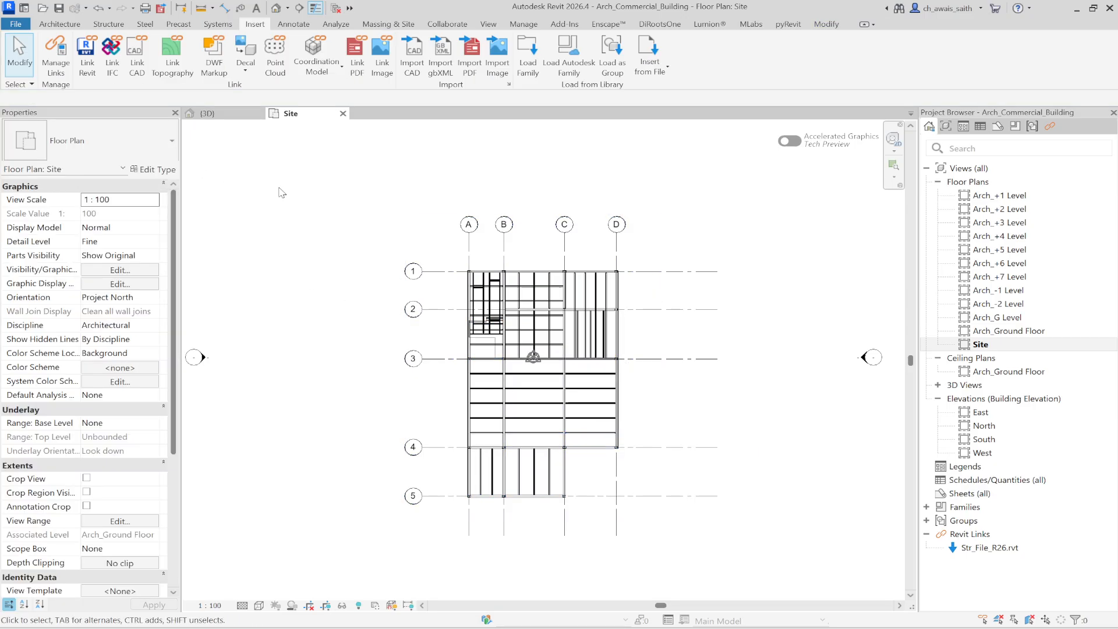
{"action": "scroll", "coordinate": [501, 256], "scroll_direction": "up", "scroll_amount": 3}
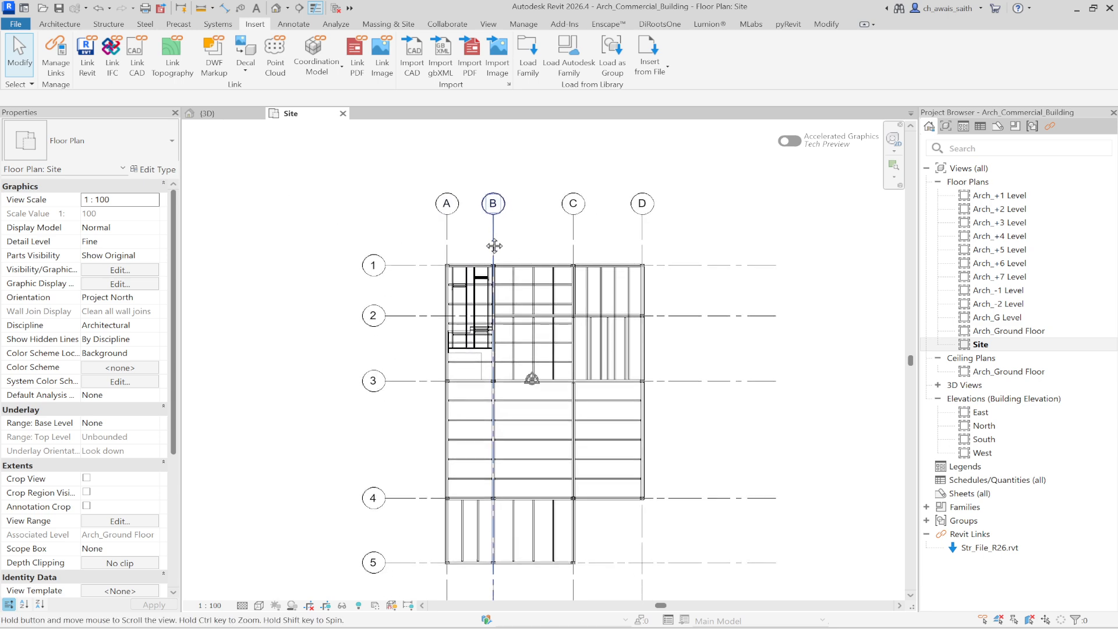
{"action": "scroll", "coordinate": [480, 235], "scroll_direction": "down", "scroll_amount": 1}
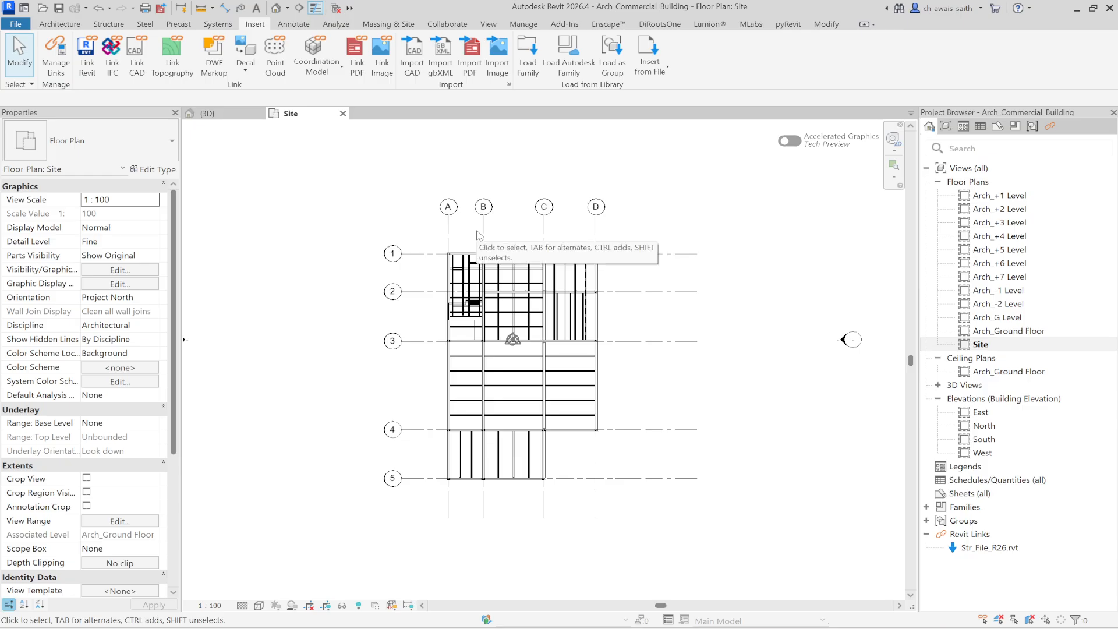
In the Site plan's visibility overrides, set the Str_File_R26.rvt link display to Custom and its annotation categories to Custom
{"action": "key", "text": "g"}
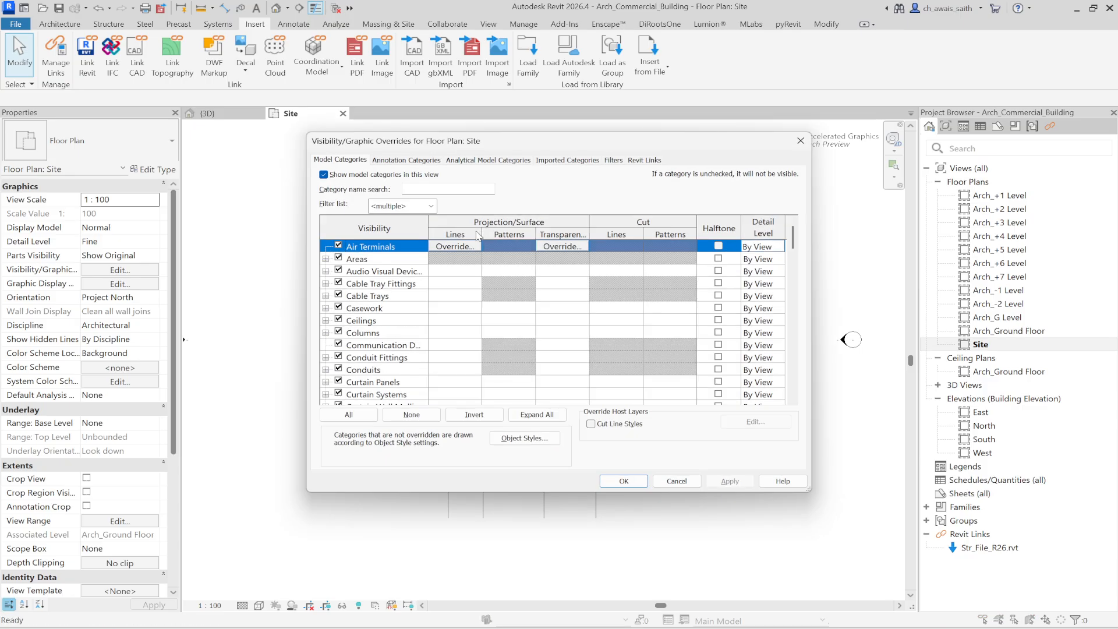
{"action": "left_click", "coordinate": [645, 161]}
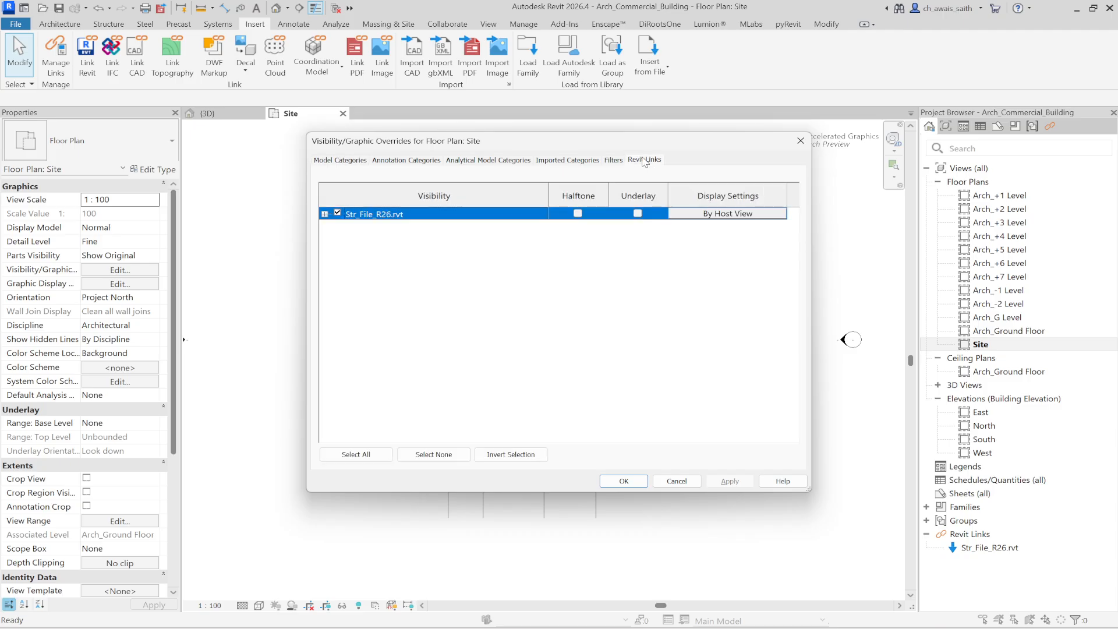
{"action": "left_click", "coordinate": [693, 214]}
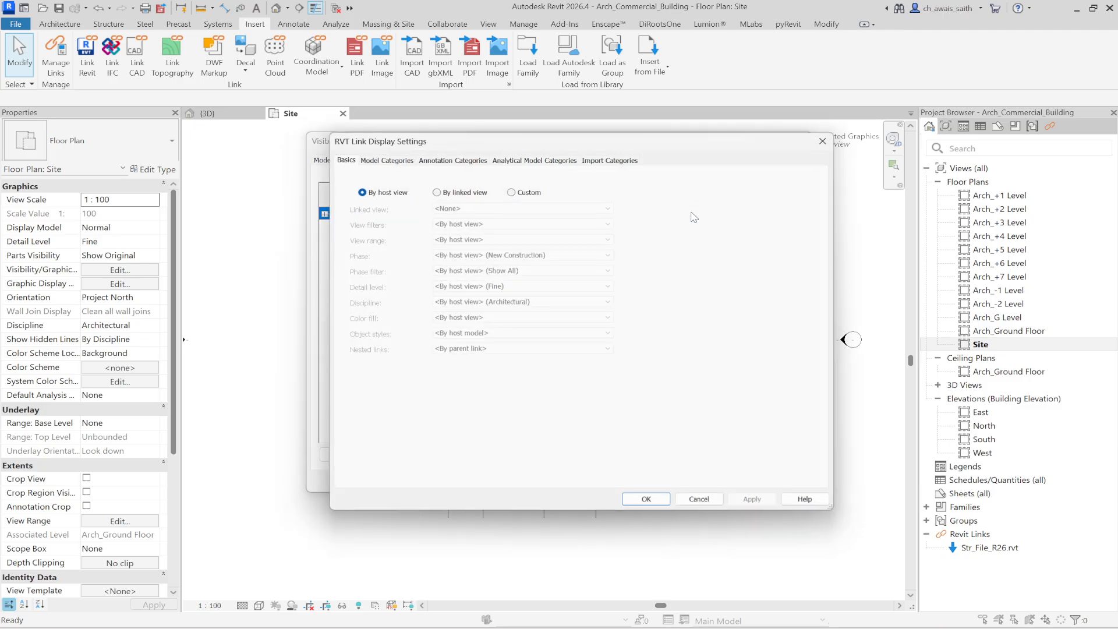
{"action": "left_click", "coordinate": [512, 193]}
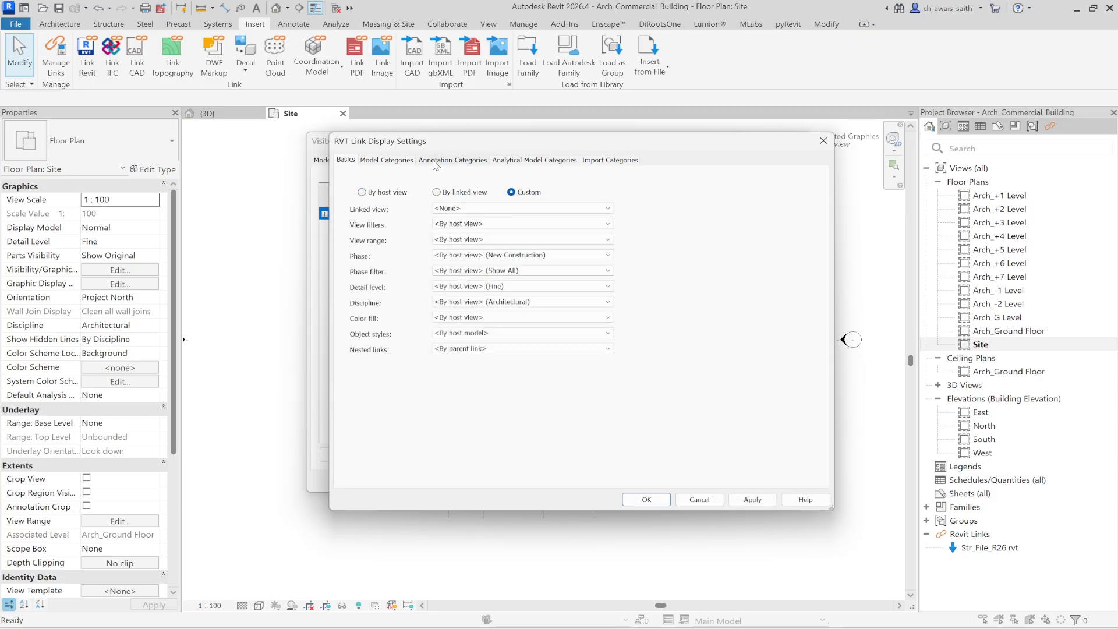
{"action": "left_click", "coordinate": [452, 160]}
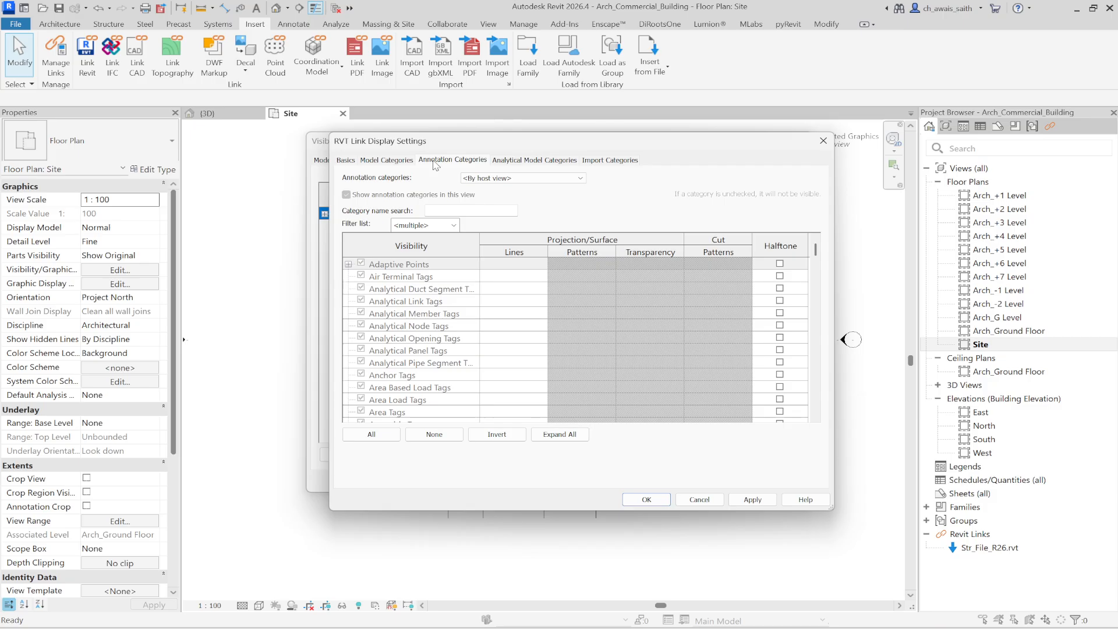
{"action": "left_click", "coordinate": [516, 178]}
{"action": "left_click", "coordinate": [522, 199]}
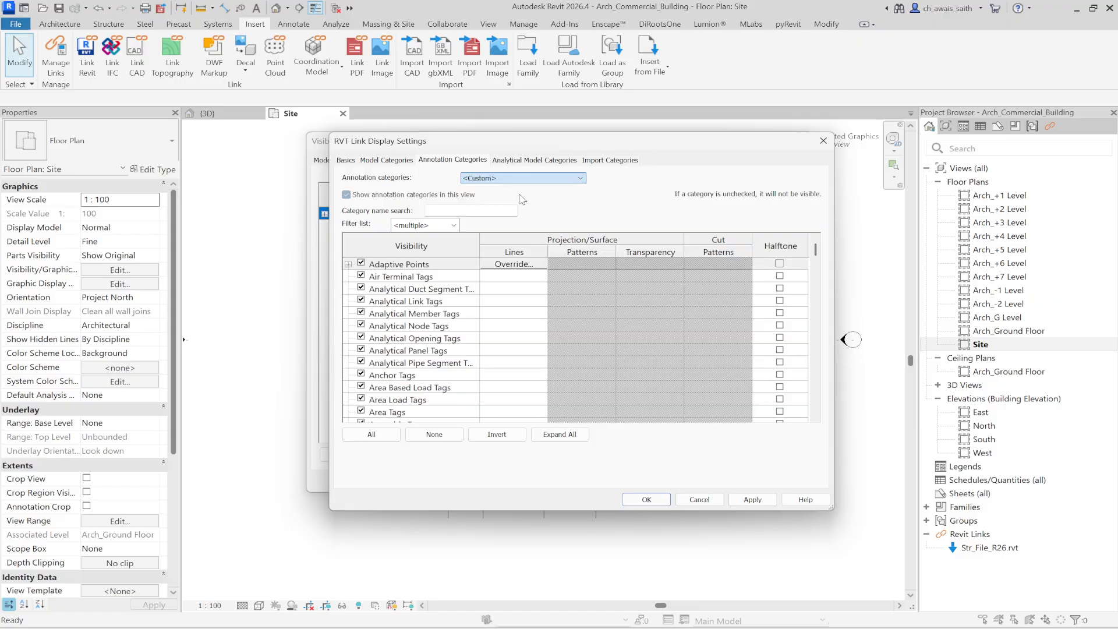
Hide the Grids annotation category of the linked structural model and apply the visibility overrides
{"action": "left_click", "coordinate": [414, 339]}
{"action": "key", "text": "g"}
{"action": "scroll", "coordinate": [414, 340], "scroll_direction": "down", "scroll_amount": 2}
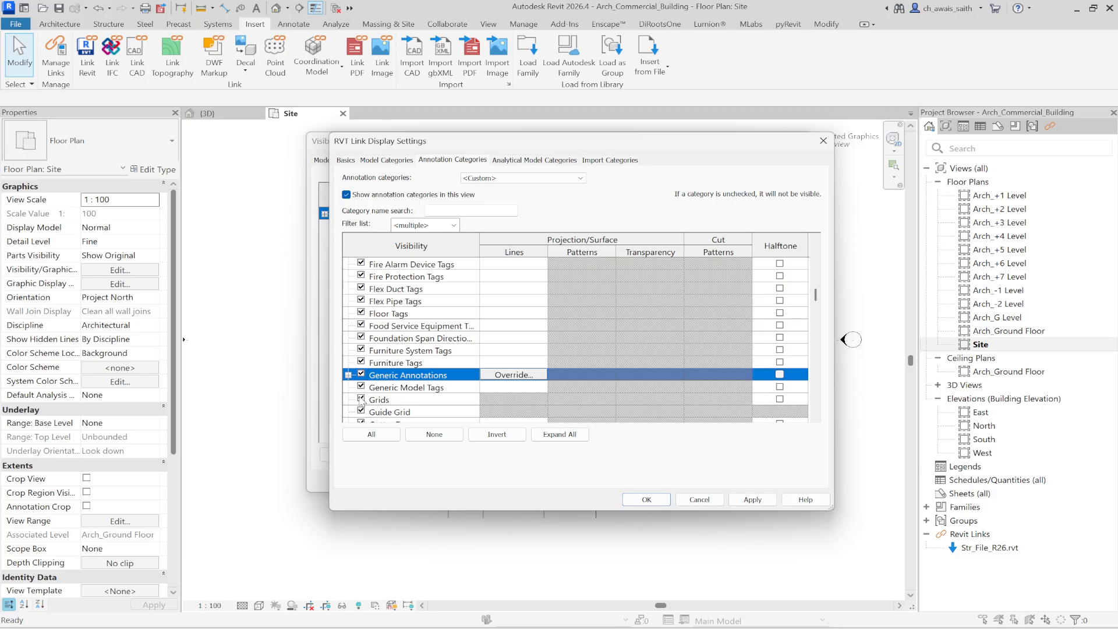
{"action": "left_click", "coordinate": [361, 400]}
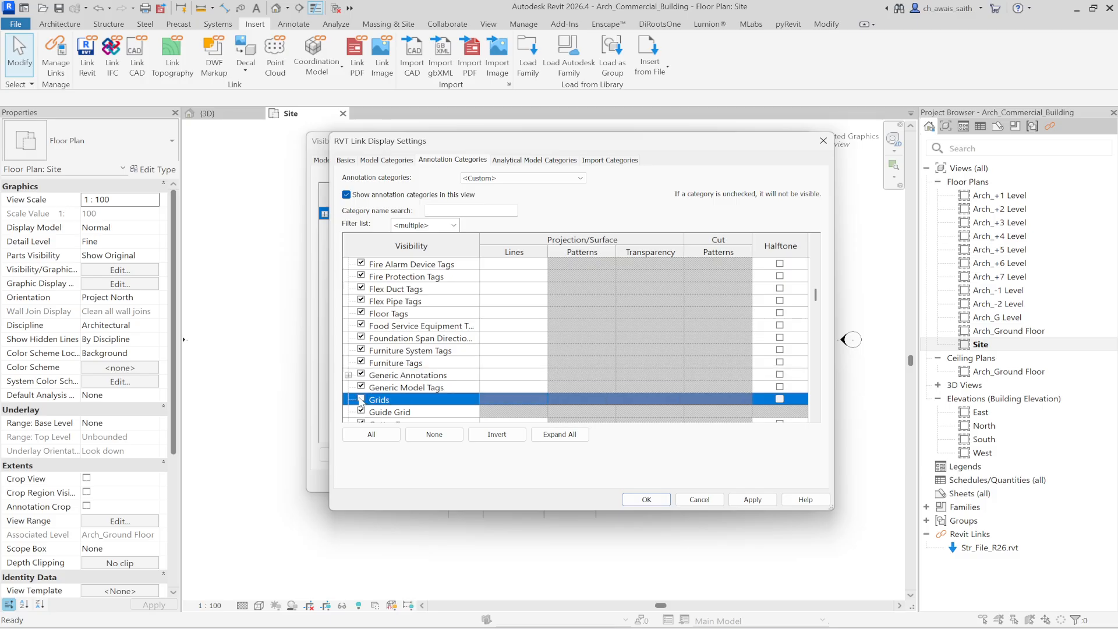
{"action": "left_click", "coordinate": [647, 500]}
{"action": "left_click", "coordinate": [634, 484]}
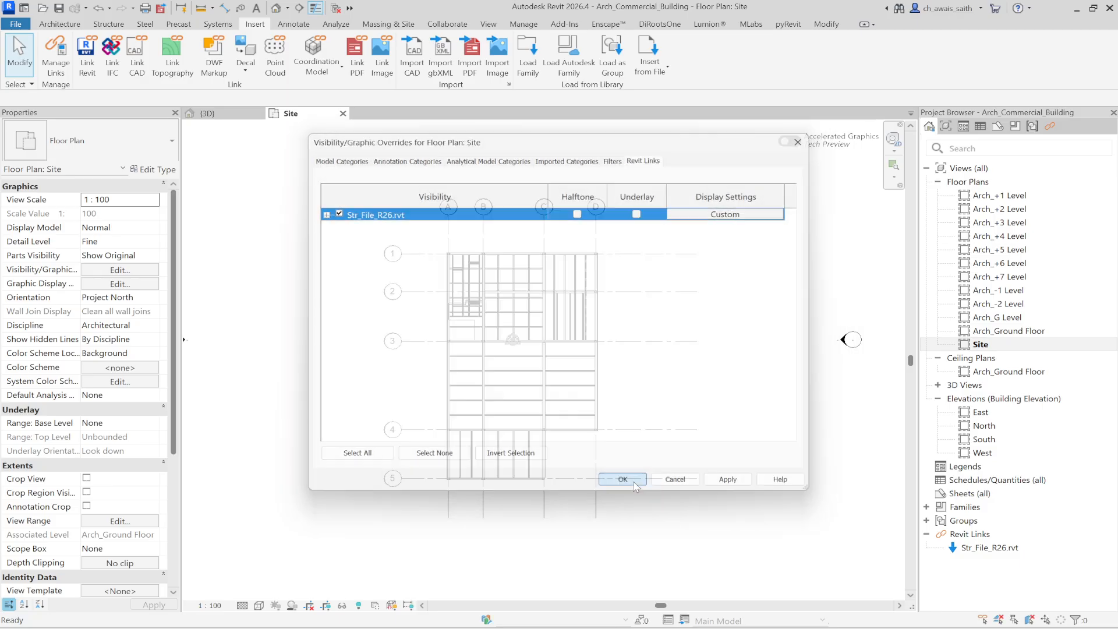
Select grid D in the Site plan to check that it belongs to the host model, and clear the selection
{"action": "scroll", "coordinate": [594, 215], "scroll_direction": "up", "scroll_amount": 2}
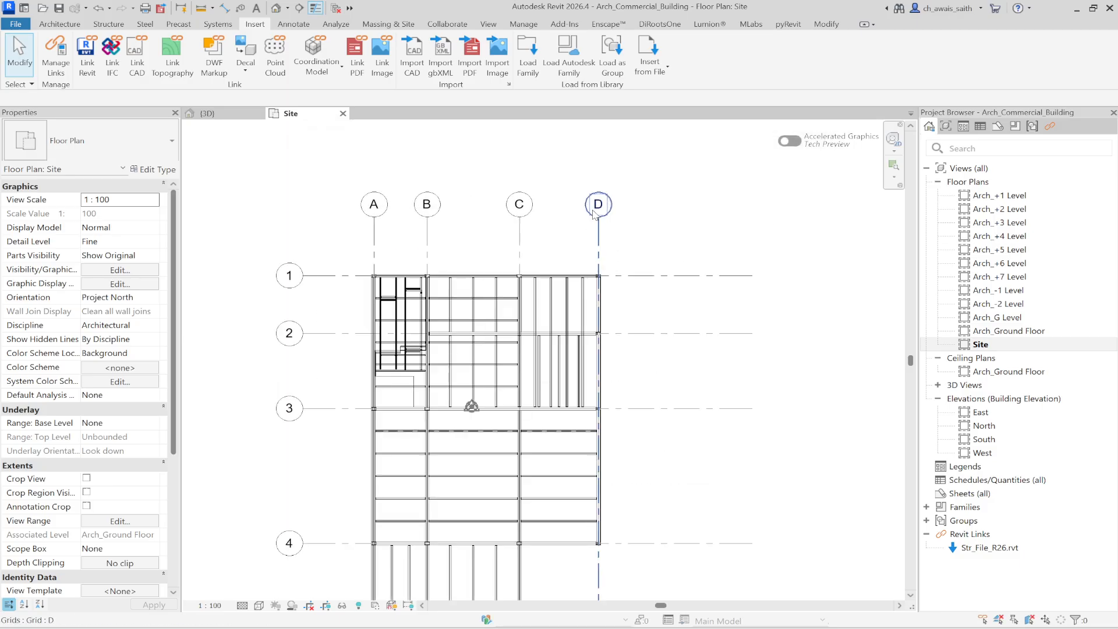
{"action": "left_click", "coordinate": [599, 230]}
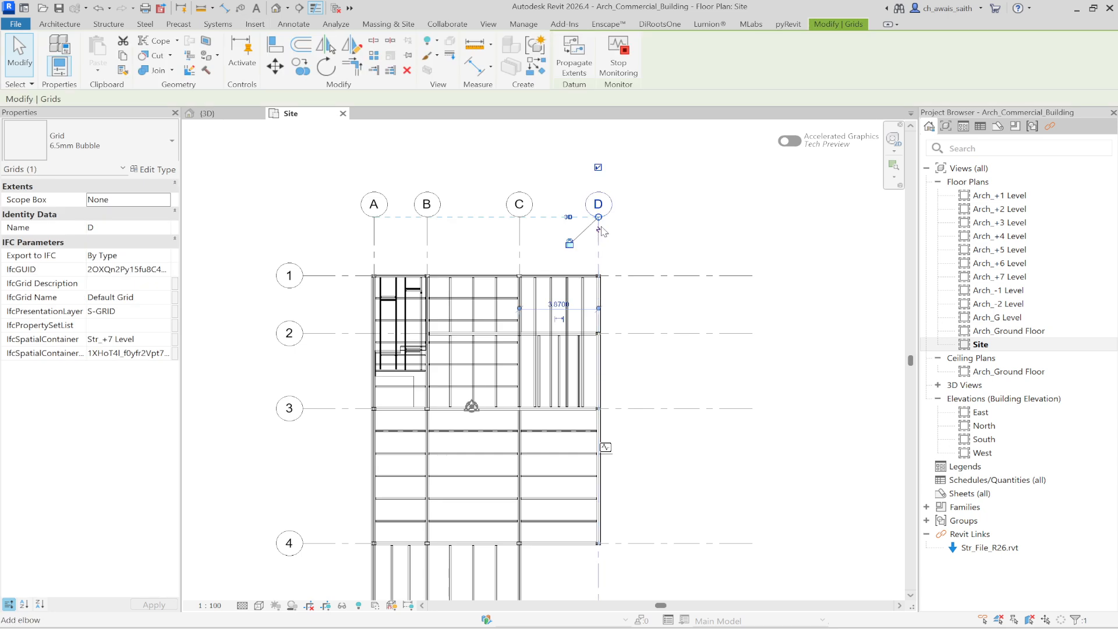
{"action": "left_click", "coordinate": [645, 223]}
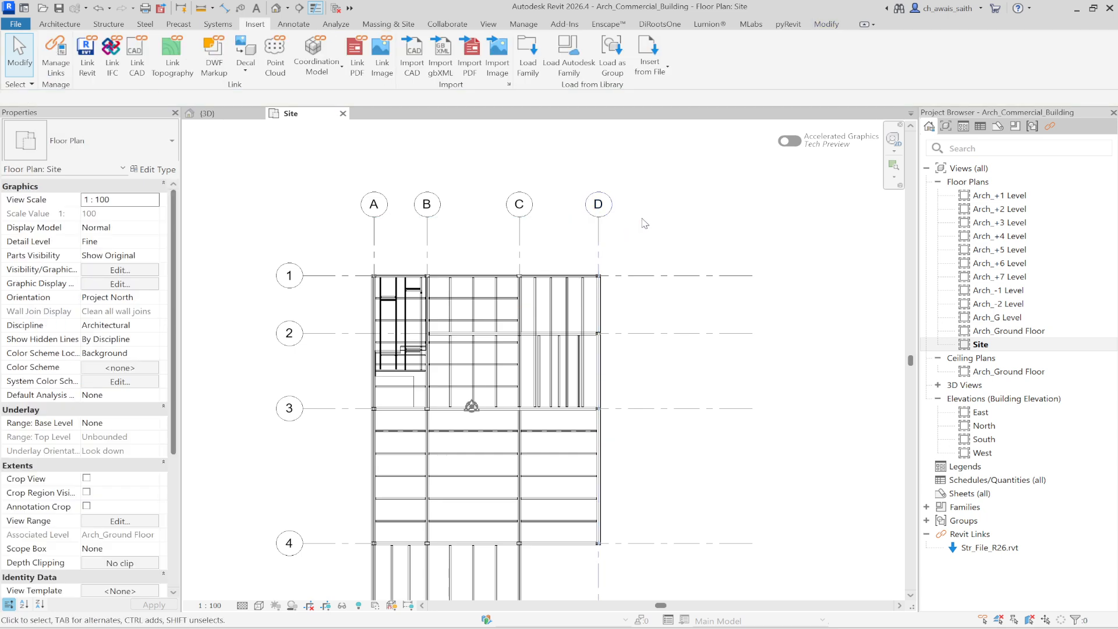
{"action": "scroll", "coordinate": [643, 229], "scroll_direction": "down", "scroll_amount": 3}
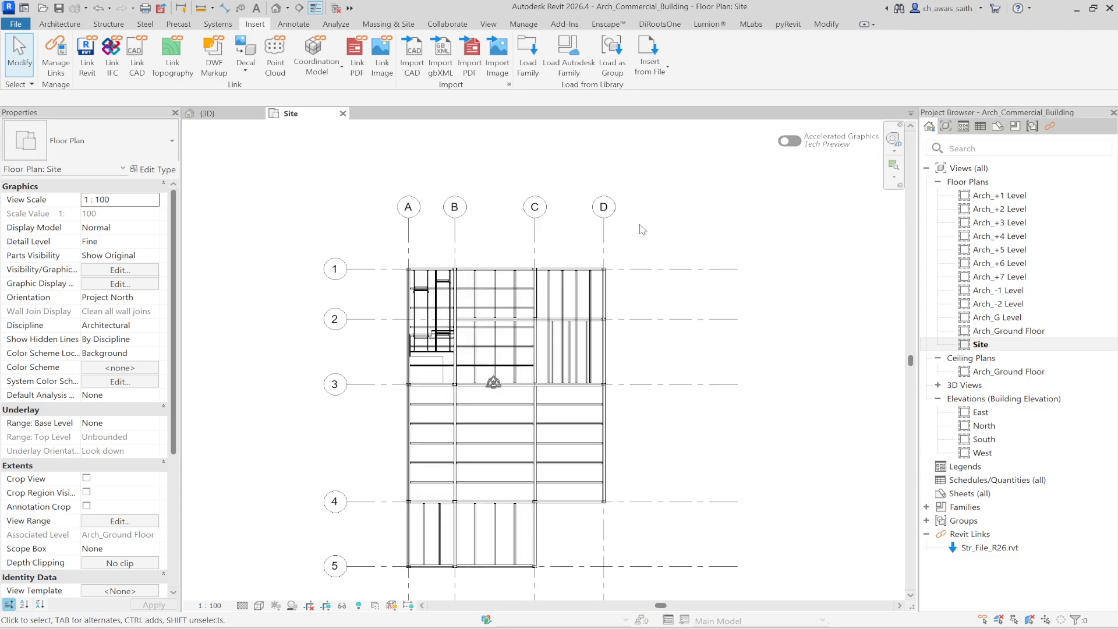
{"action": "middle_click_drag", "start_coordinate": [635, 230], "coordinate": [610, 233]}
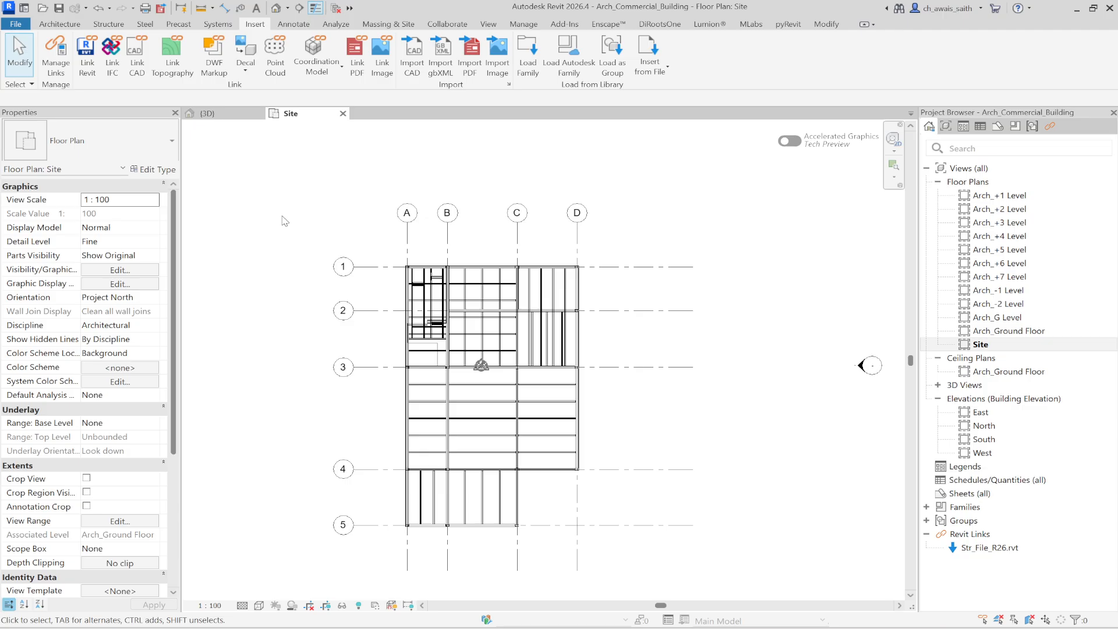
Link the CAD file Site.dwg in meters, positioned Auto - Origin to Internal Origin at Arch_Ground Floor
{"action": "left_click", "coordinate": [57, 65]}
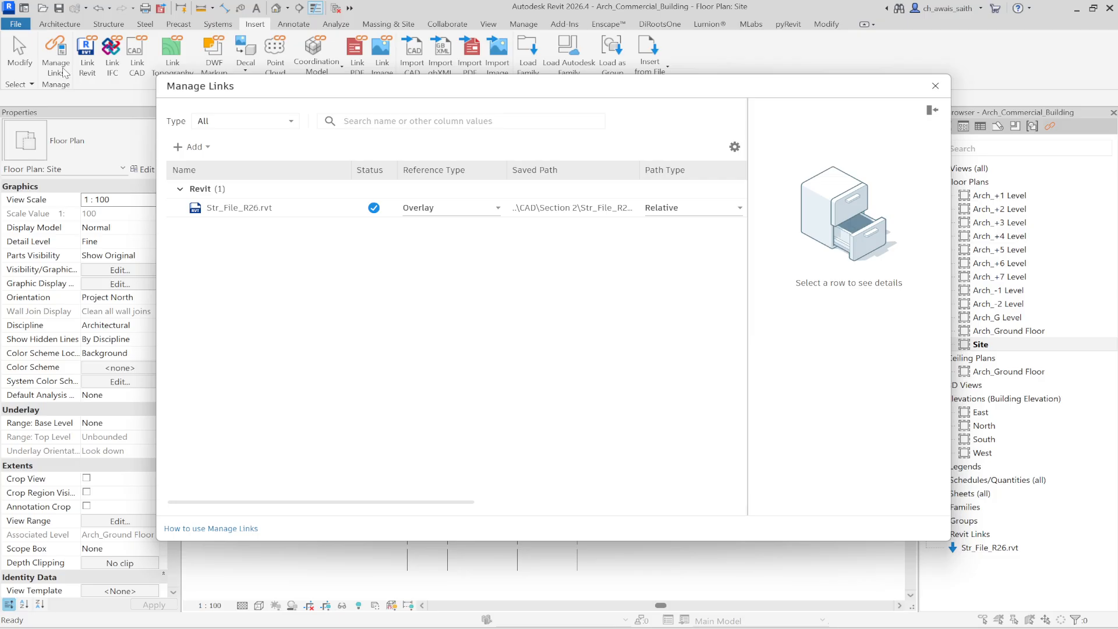
{"action": "left_click", "coordinate": [191, 147]}
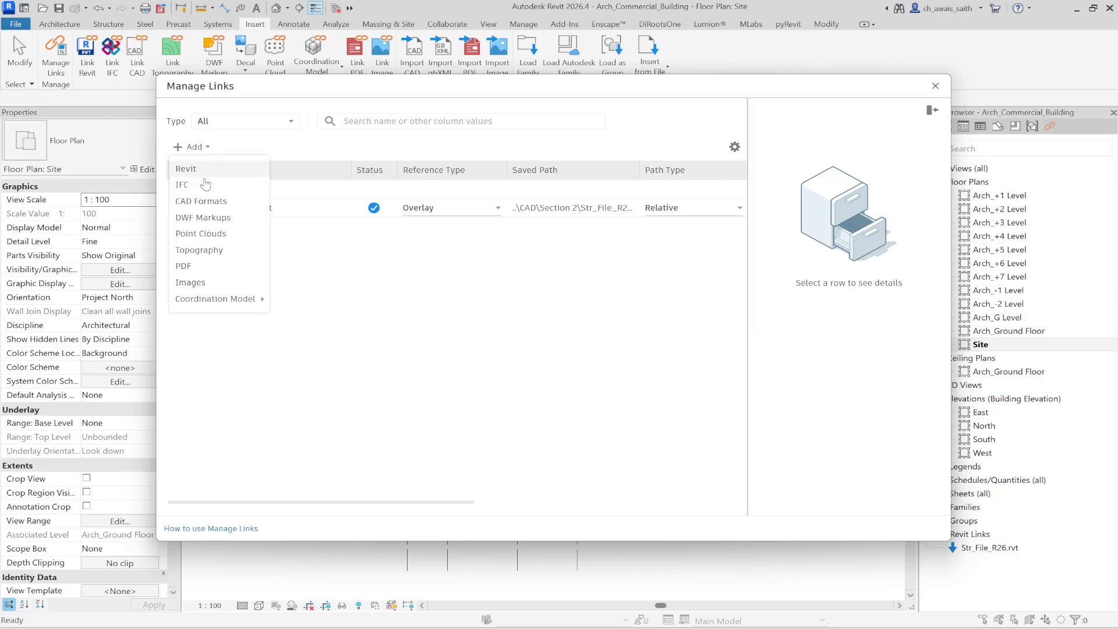
{"action": "left_click", "coordinate": [203, 201]}
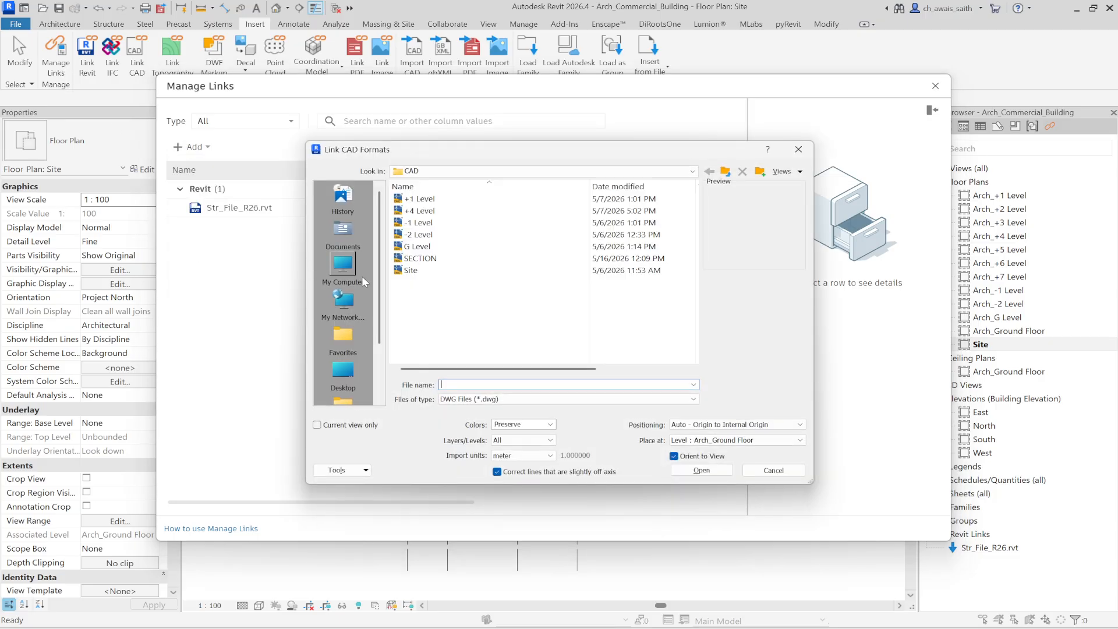
{"action": "left_click", "coordinate": [410, 271]}
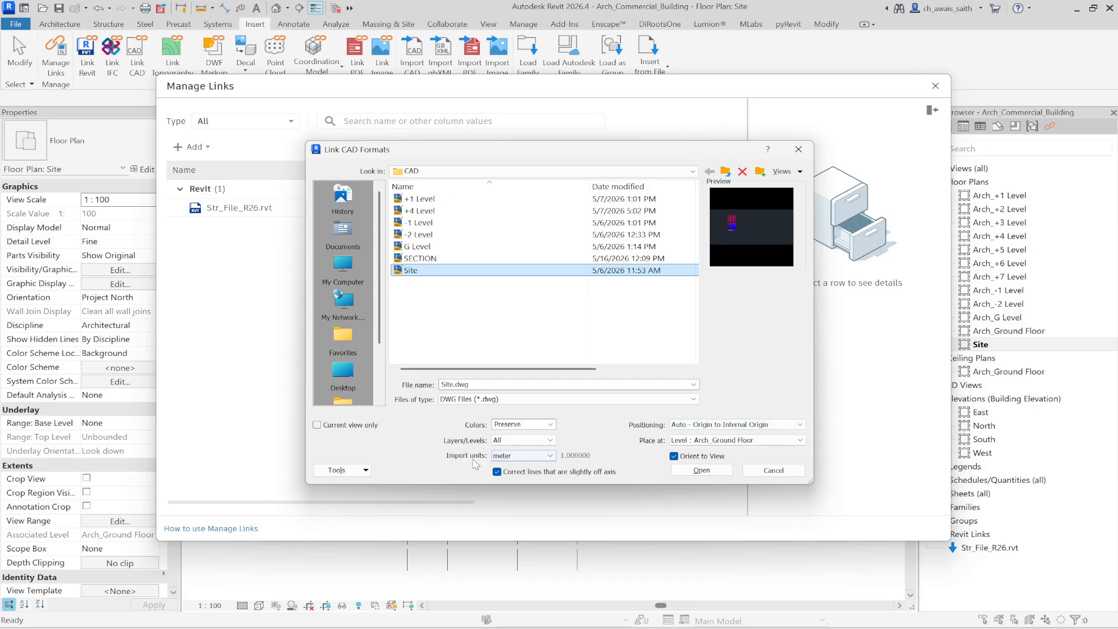
{"action": "left_click", "coordinate": [681, 470]}
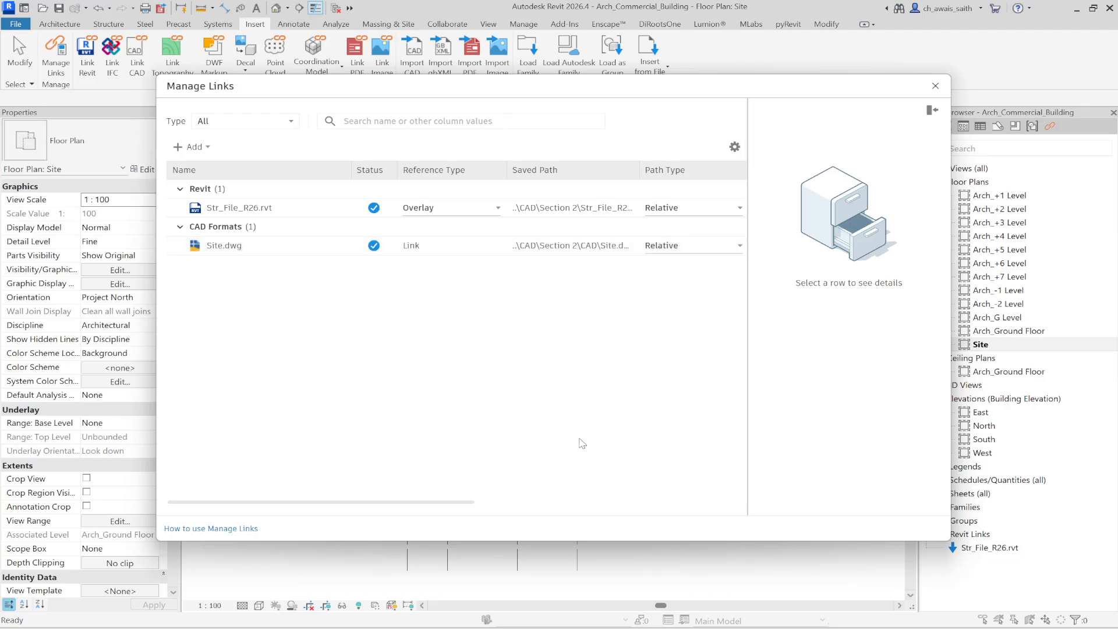
{"action": "left_click", "coordinate": [936, 88]}
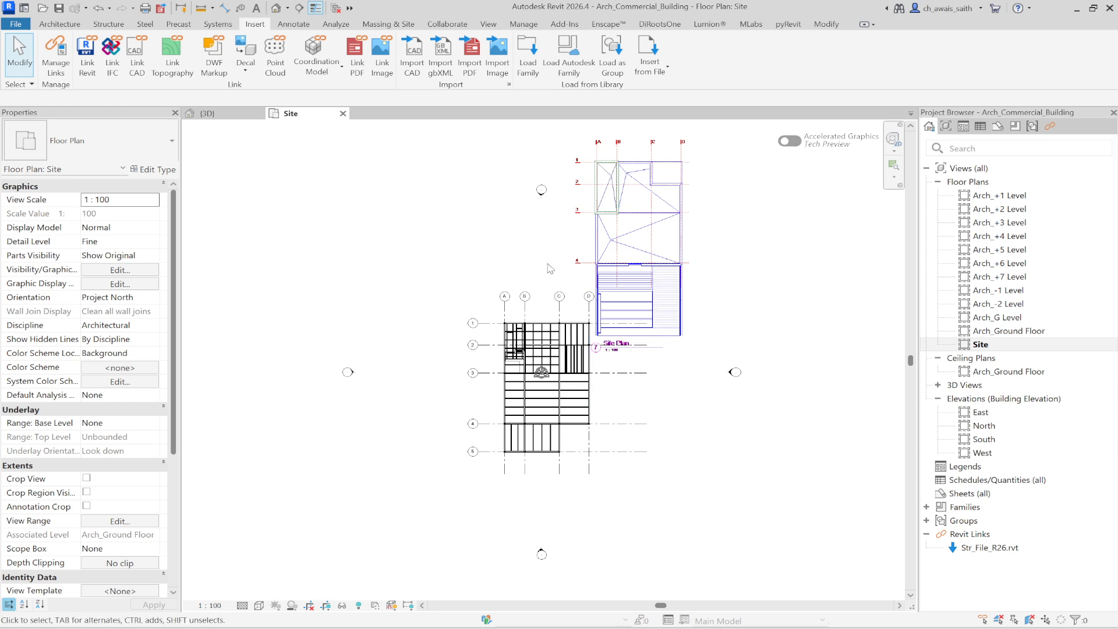
Select the linked Site.dwg drawing, test moving it while it is pinned, and unpin it
{"action": "middle_click_drag", "start_coordinate": [548, 259], "coordinate": [516, 350]}
{"action": "scroll", "coordinate": [516, 350], "scroll_direction": "up", "scroll_amount": 1}
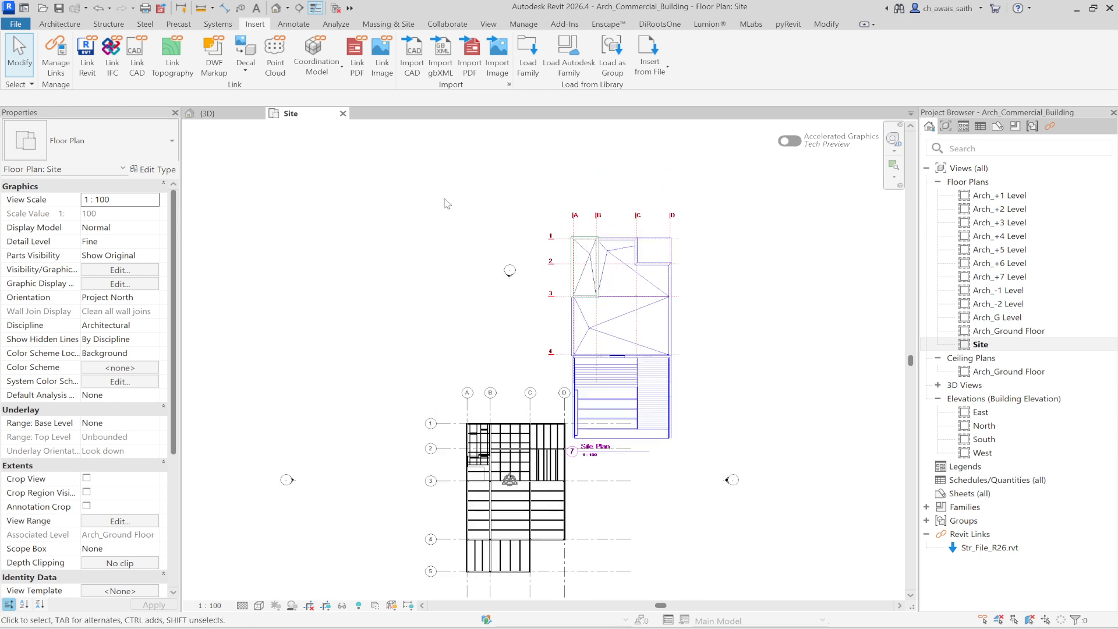
{"action": "left_click", "coordinate": [575, 310]}
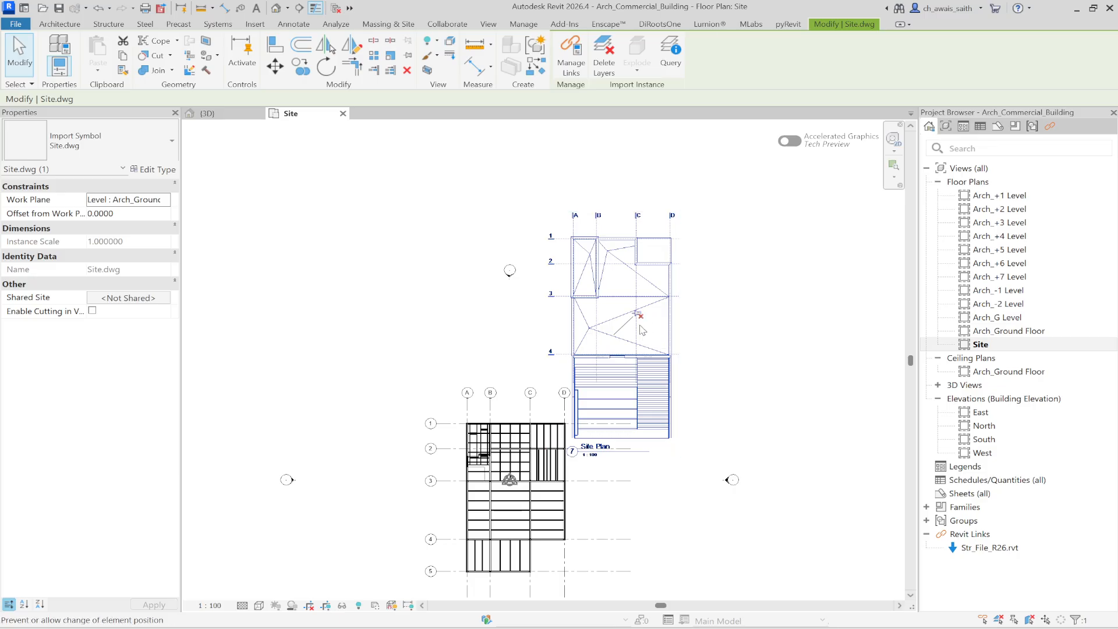
{"action": "left_click", "coordinate": [639, 316]}
{"action": "left_click", "coordinate": [639, 317]}
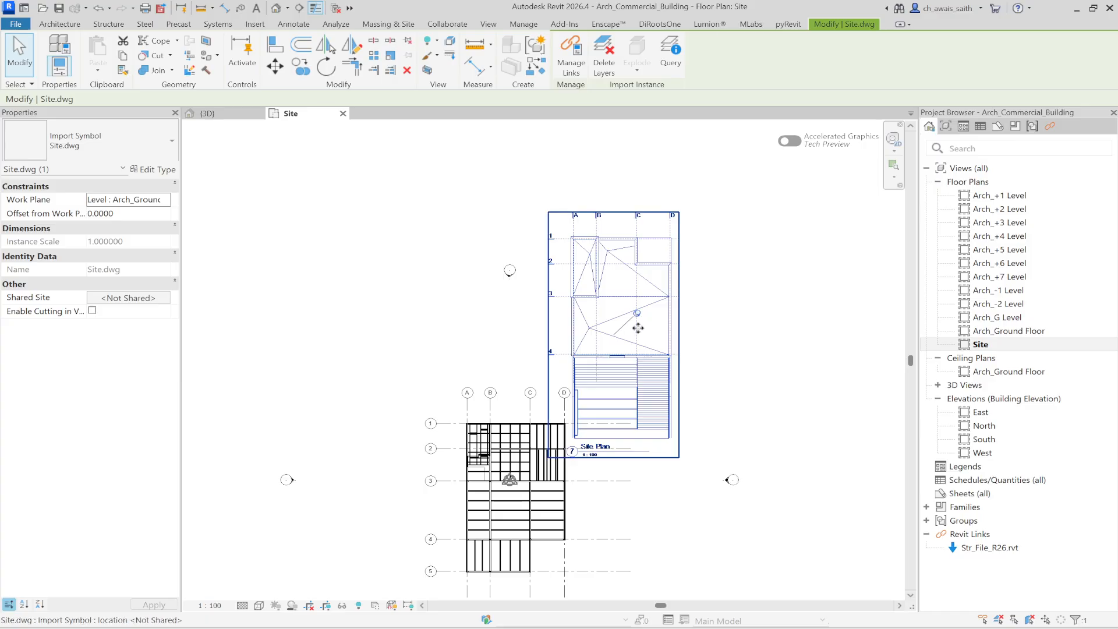
{"action": "left_click_drag", "start_coordinate": [638, 326], "coordinate": [687, 328]}
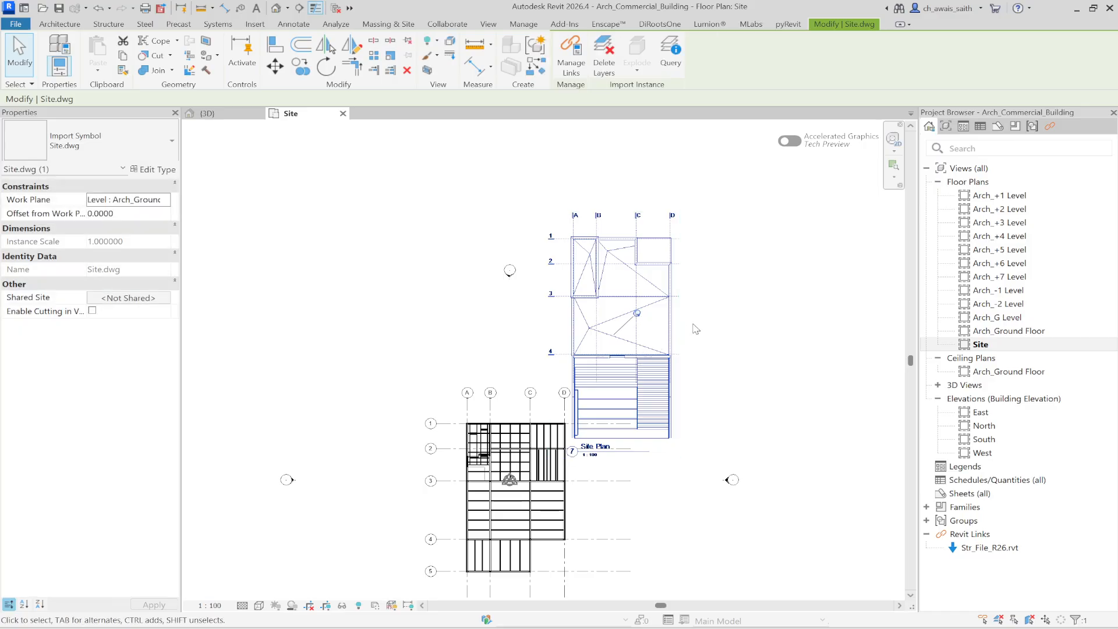
{"action": "left_click", "coordinate": [708, 312]}
{"action": "left_click", "coordinate": [656, 334]}
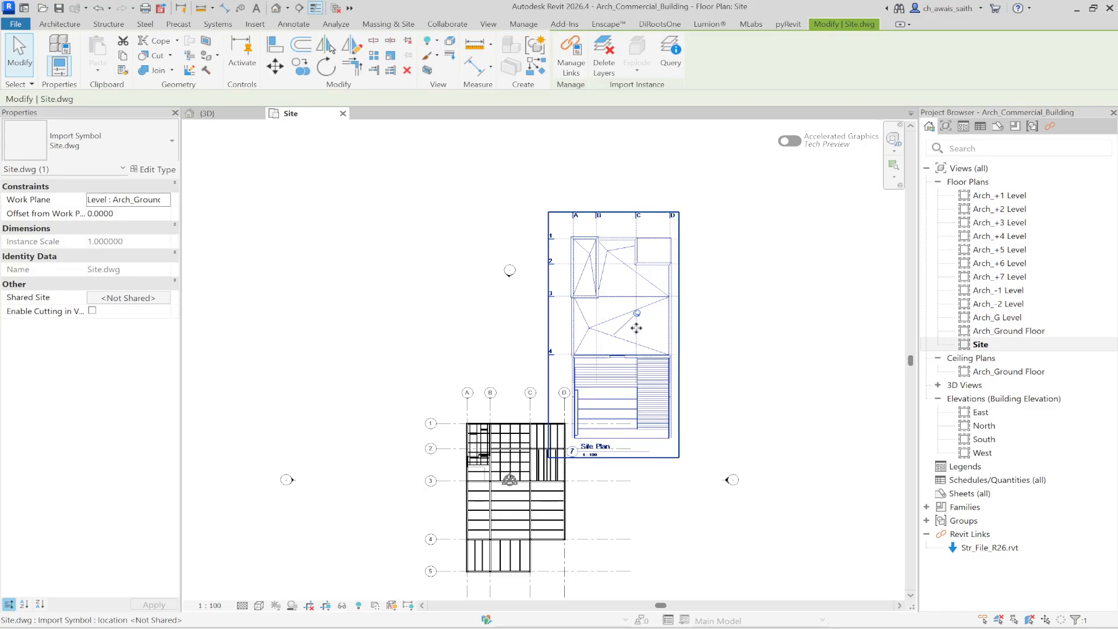
{"action": "left_click", "coordinate": [637, 315]}
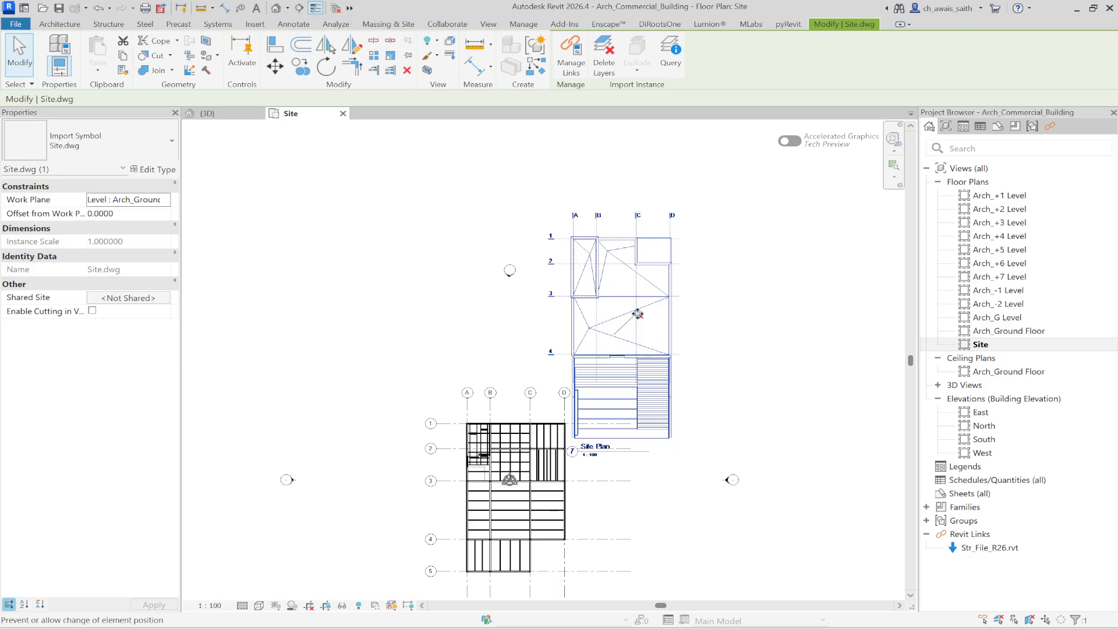
Align grid line A of the Site.dwg drawing with the model's grid A
{"action": "left_click", "coordinate": [273, 52]}
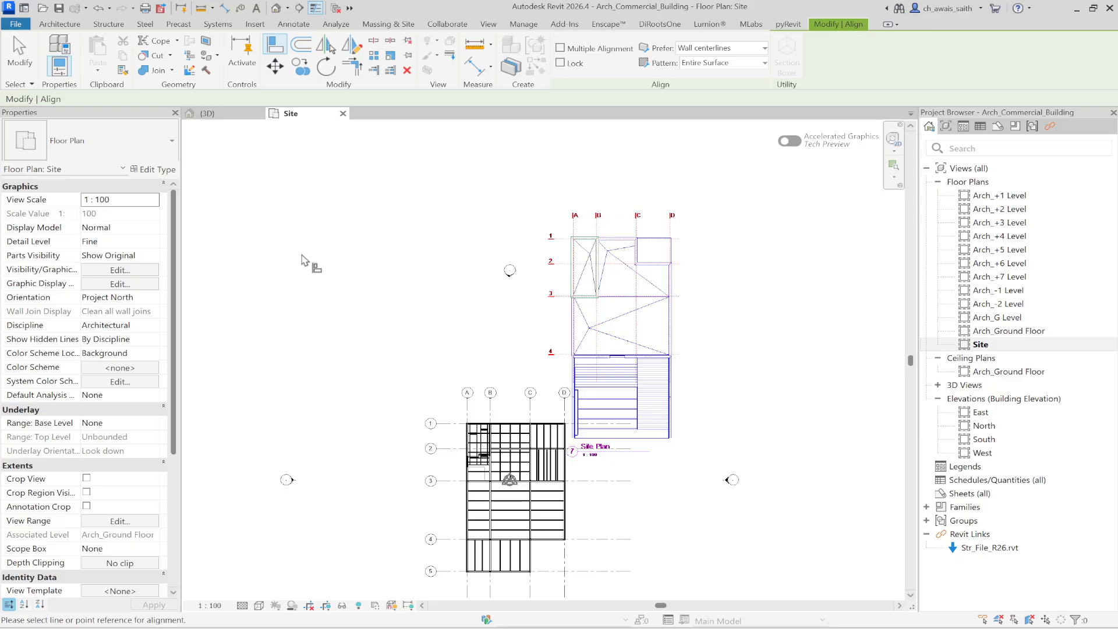
{"action": "left_click", "coordinate": [473, 411]}
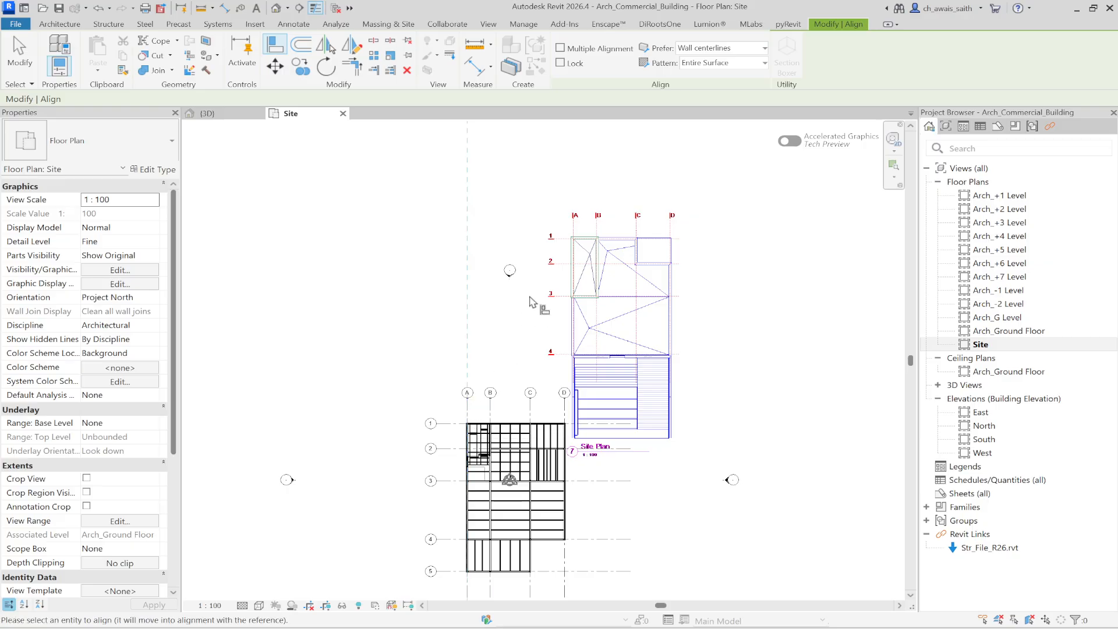
{"action": "left_click", "coordinate": [575, 232]}
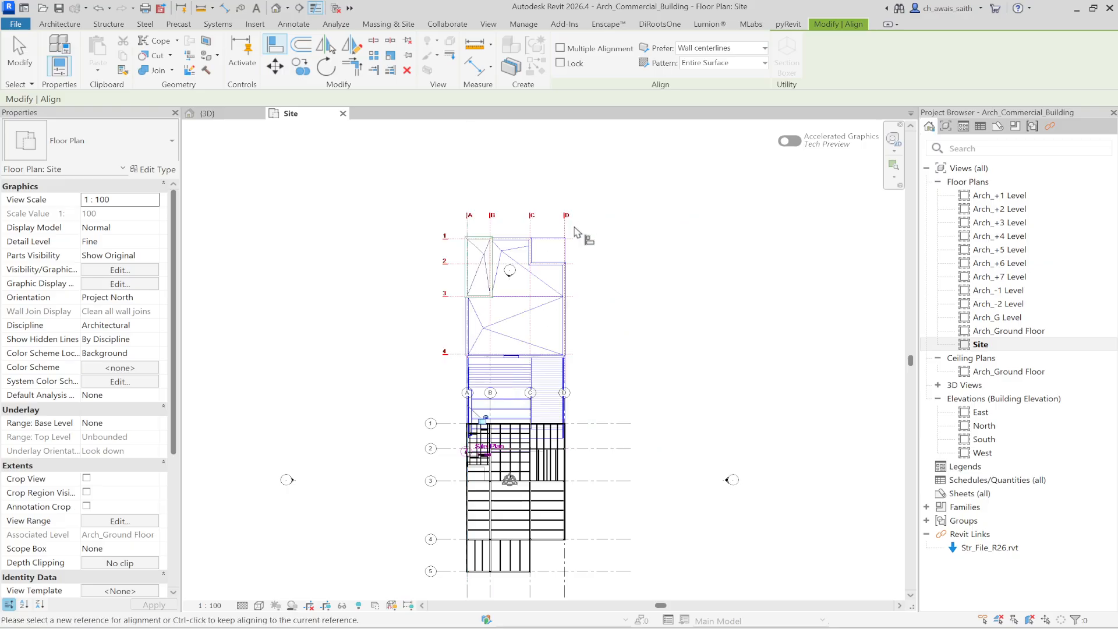
Align grid line 1 of the Site.dwg drawing with the model's grid 1 and end the alignment
{"action": "left_click", "coordinate": [457, 424]}
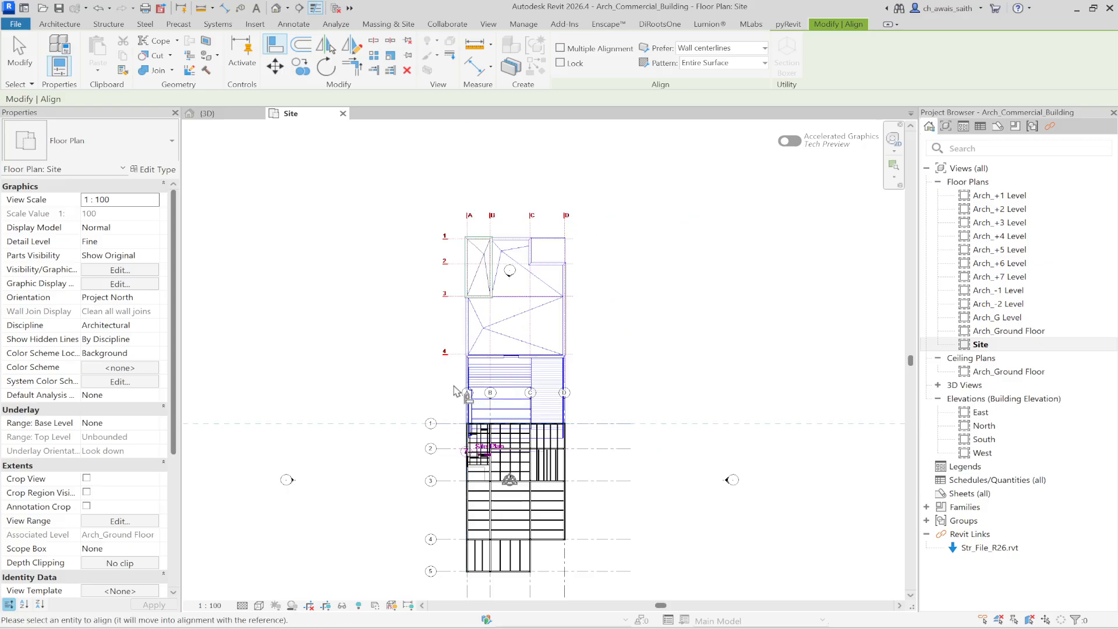
{"action": "left_click", "coordinate": [459, 240]}
{"action": "middle_click_drag", "start_coordinate": [492, 350], "coordinate": [502, 206]}
{"action": "key", "text": "Escape"}
{"action": "key", "text": "Escape"}
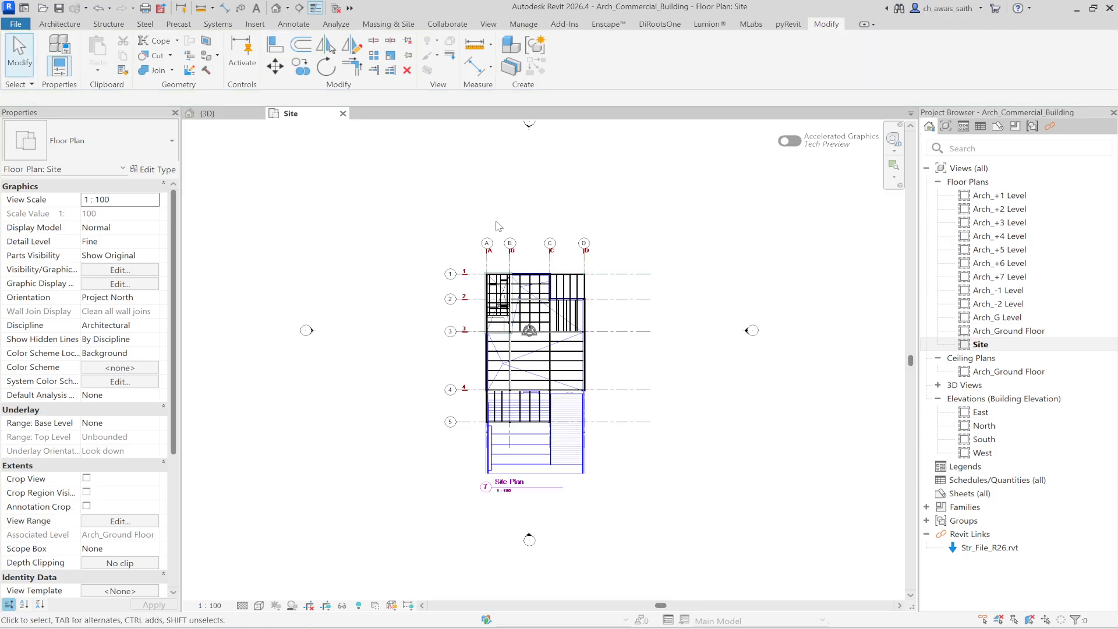
Start a toposolid and sketch a rectangular boundary about 11.19 by 24.05 m, from the grid D/1 corner to the drawing's opposite lower corner
{"action": "left_click", "coordinate": [389, 24]}
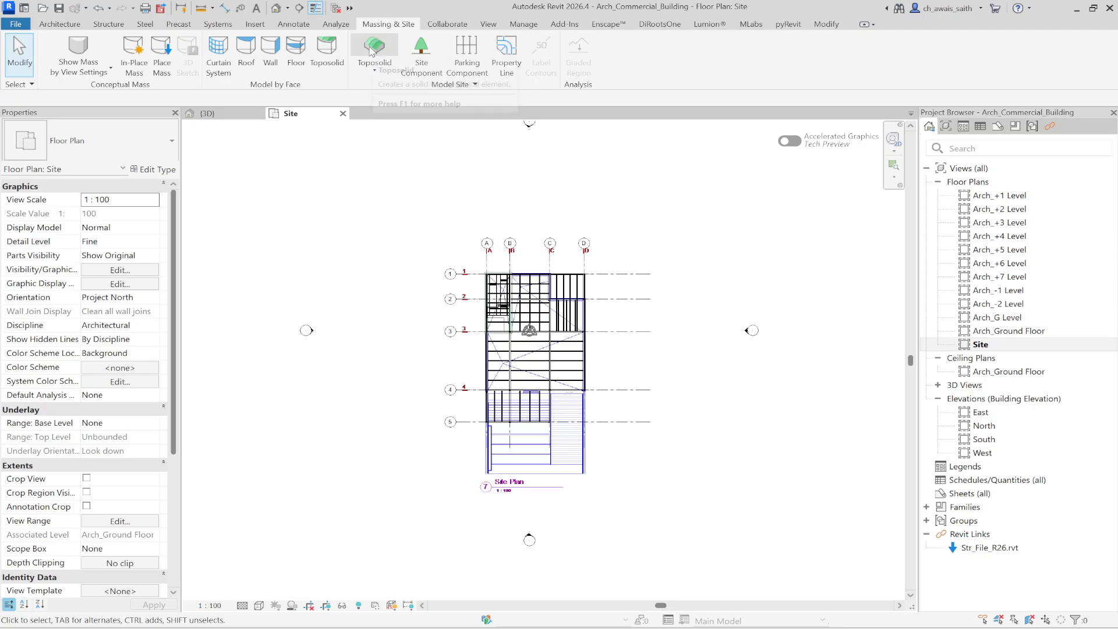
{"action": "left_click", "coordinate": [373, 47]}
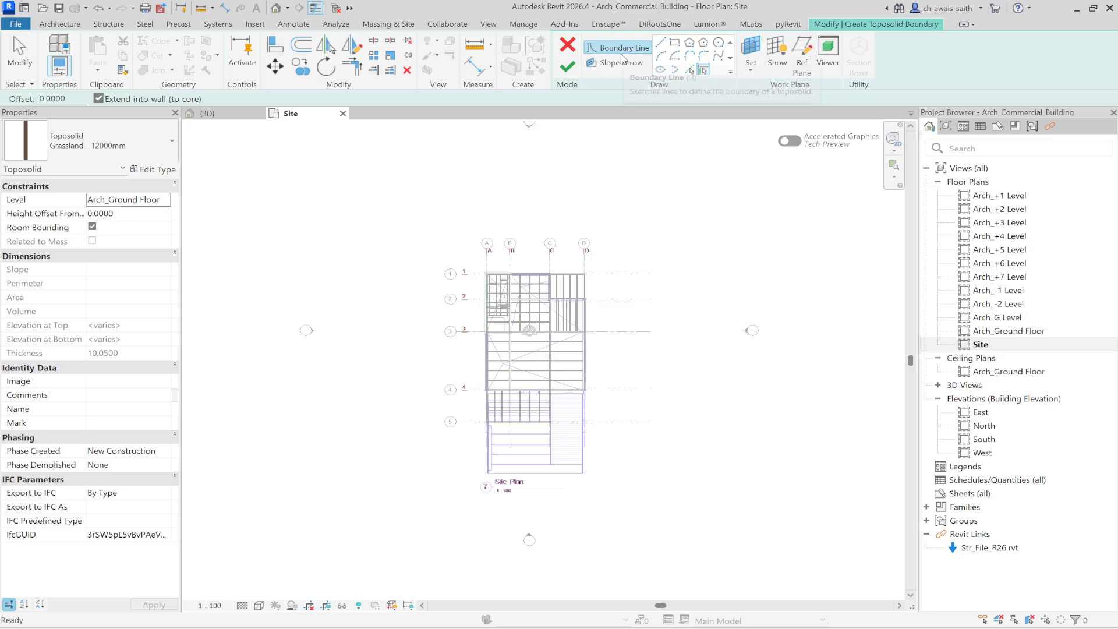
{"action": "left_click", "coordinate": [675, 44]}
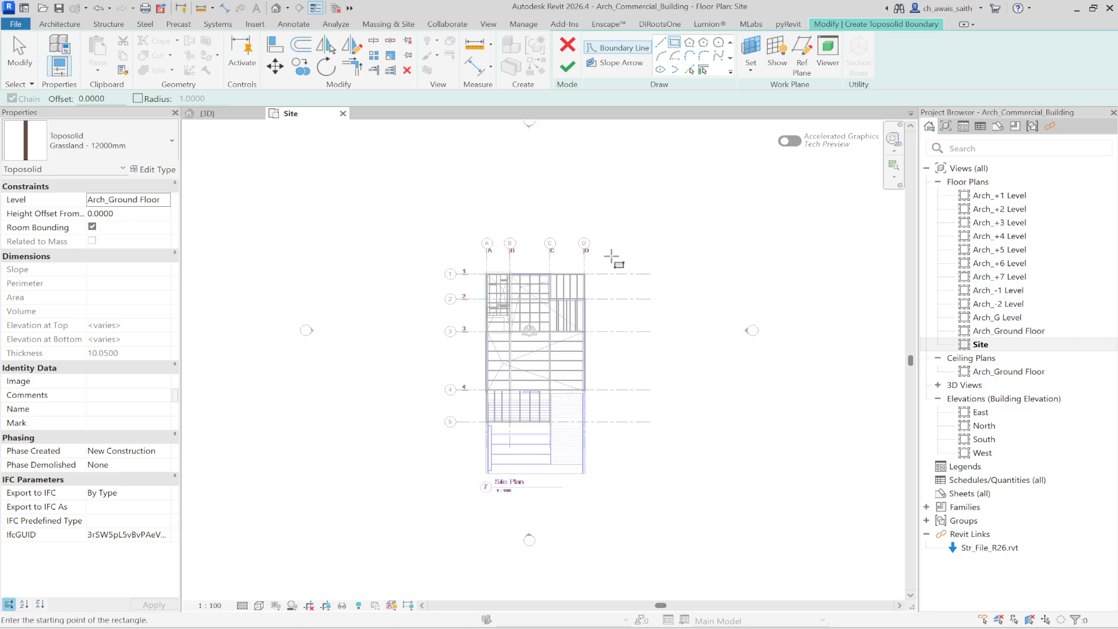
{"action": "scroll", "coordinate": [582, 273], "scroll_direction": "up", "scroll_amount": 6}
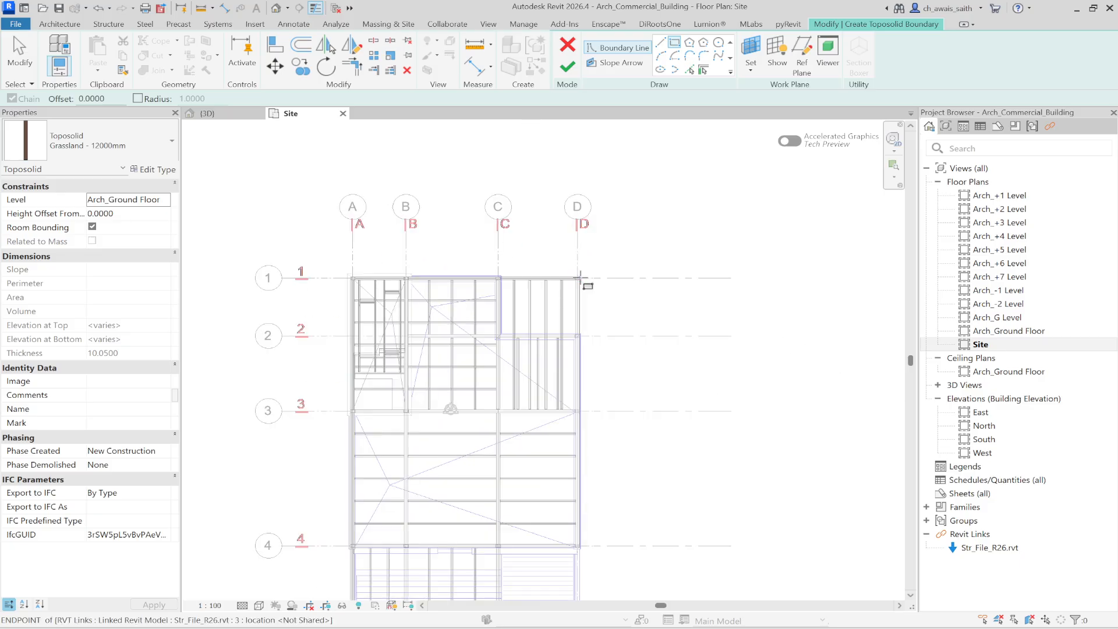
{"action": "scroll", "coordinate": [581, 278], "scroll_direction": "up", "scroll_amount": 5}
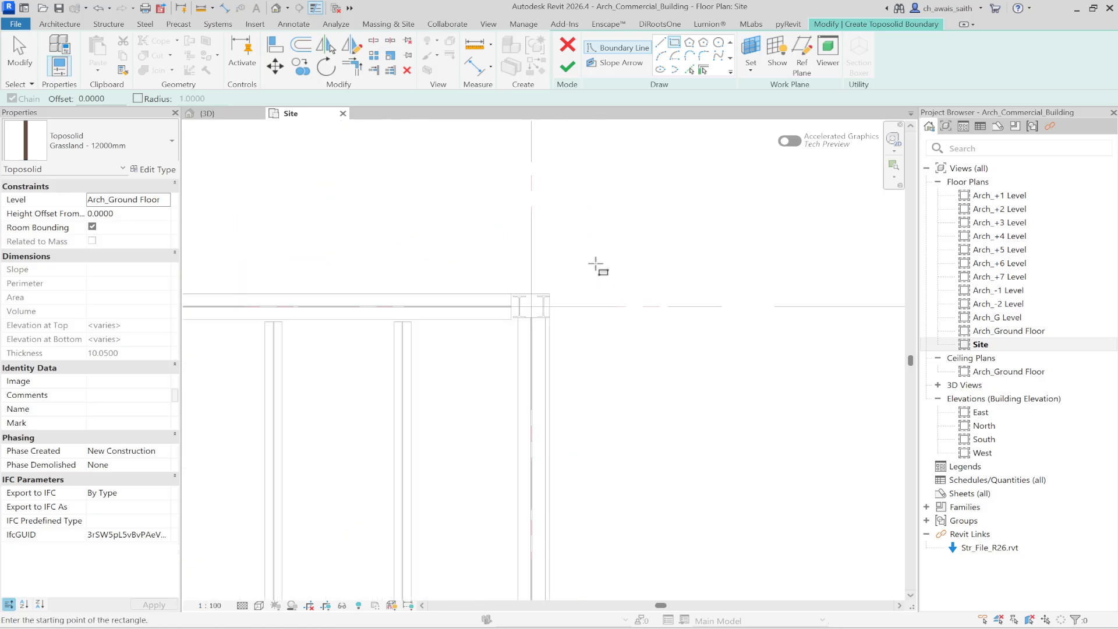
{"action": "left_click", "coordinate": [550, 293]}
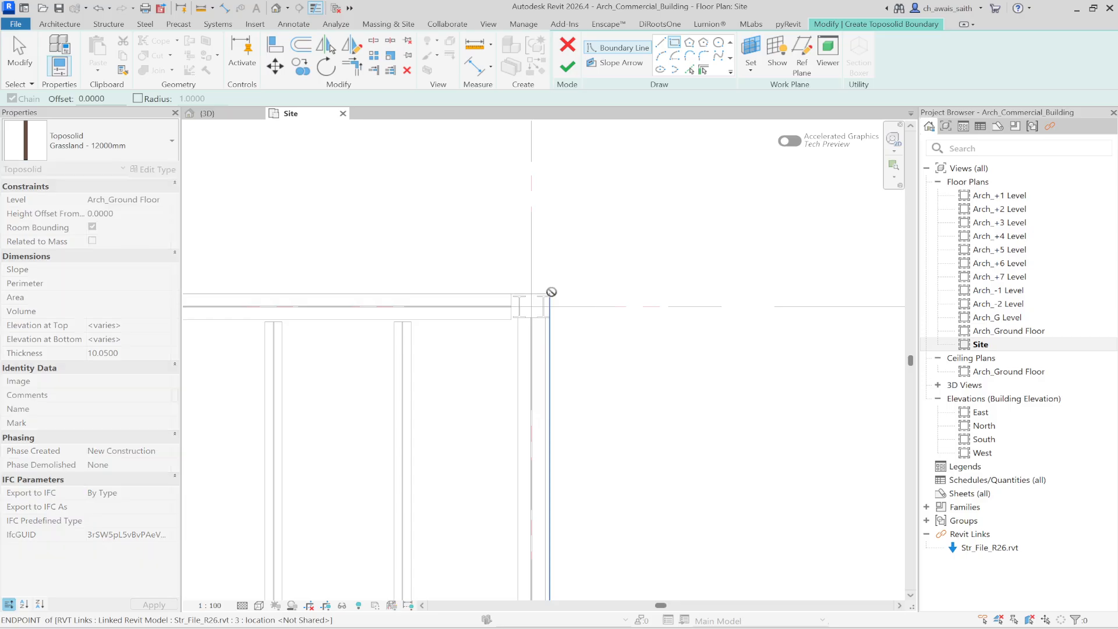
{"action": "scroll", "coordinate": [598, 247], "scroll_direction": "down", "scroll_amount": 3}
{"action": "scroll", "coordinate": [598, 247], "scroll_direction": "down", "scroll_amount": 5}
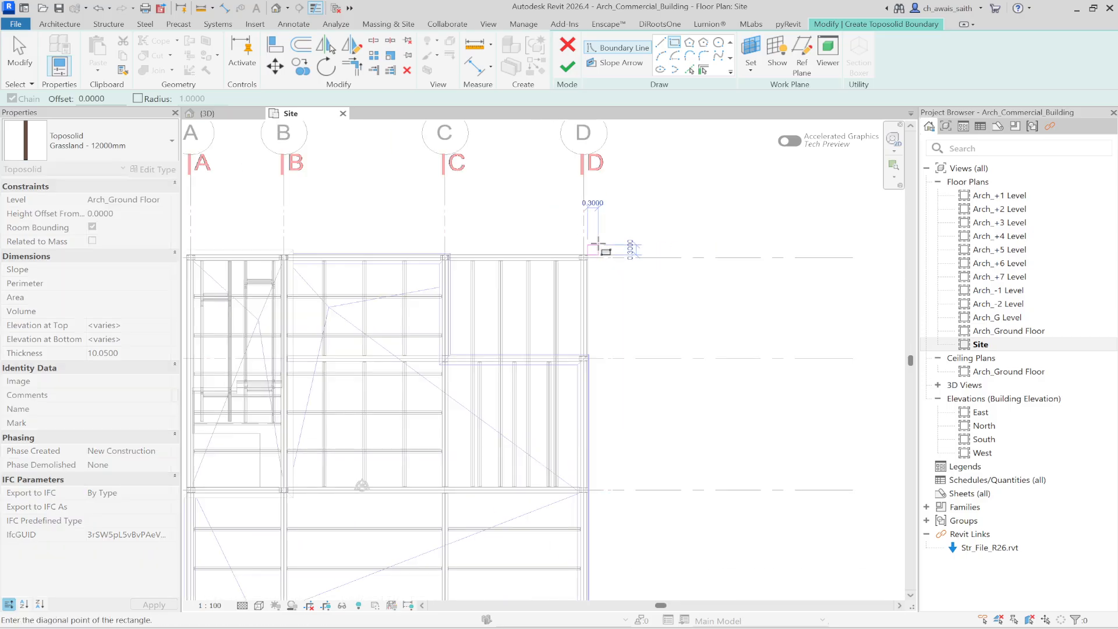
{"action": "scroll", "coordinate": [454, 536], "scroll_direction": "up", "scroll_amount": 5}
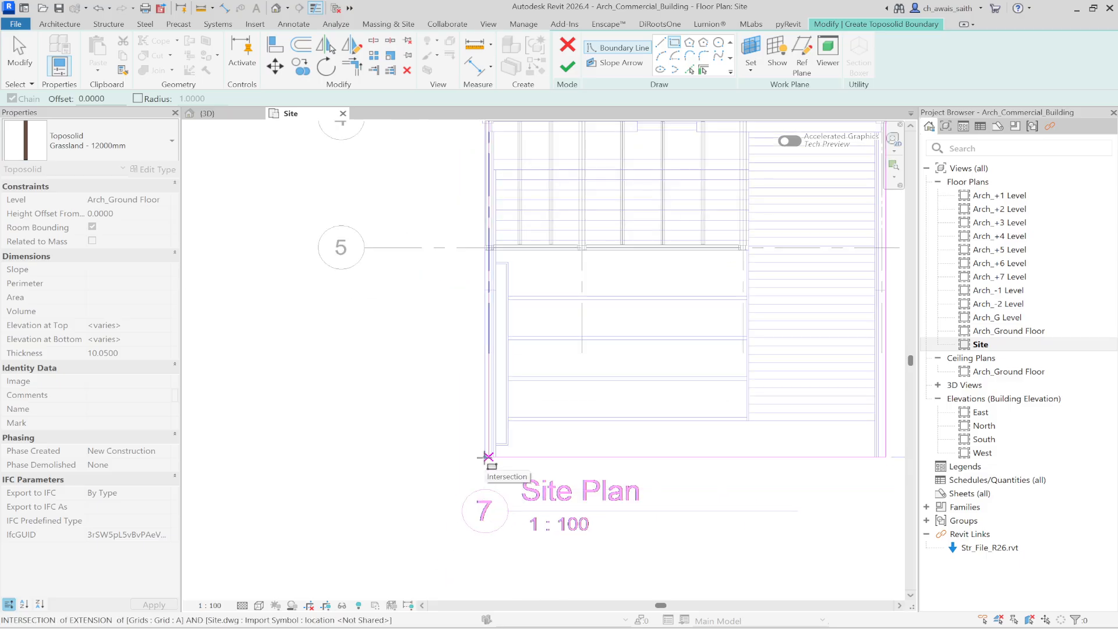
{"action": "left_click", "coordinate": [488, 456]}
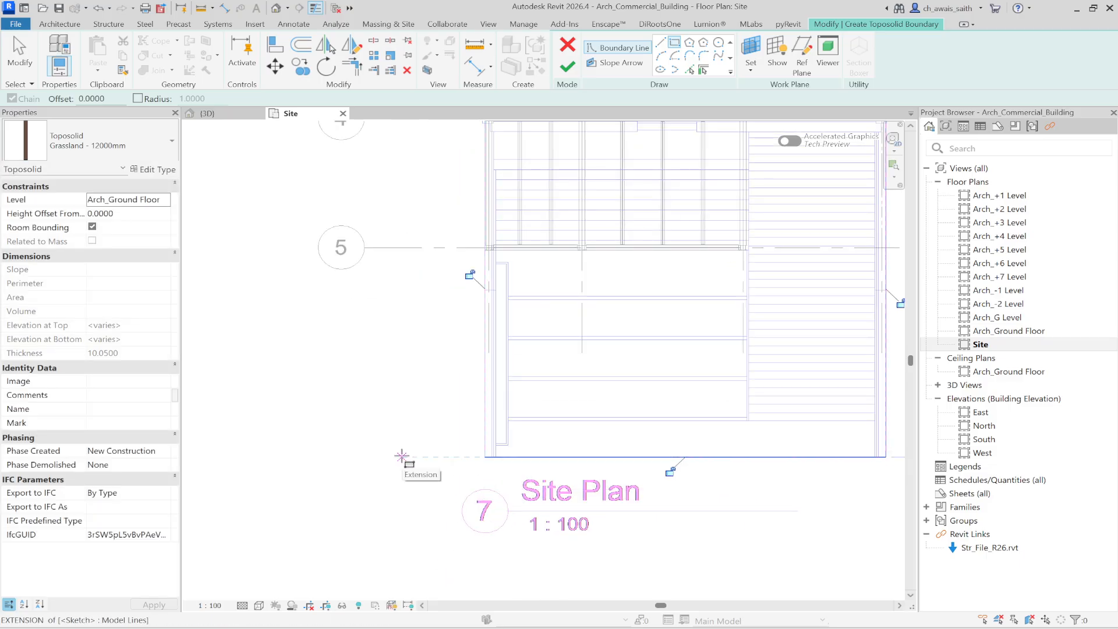
{"action": "scroll", "coordinate": [402, 456], "scroll_direction": "down", "scroll_amount": 6}
{"action": "middle_click_drag", "start_coordinate": [399, 457], "coordinate": [443, 465]}
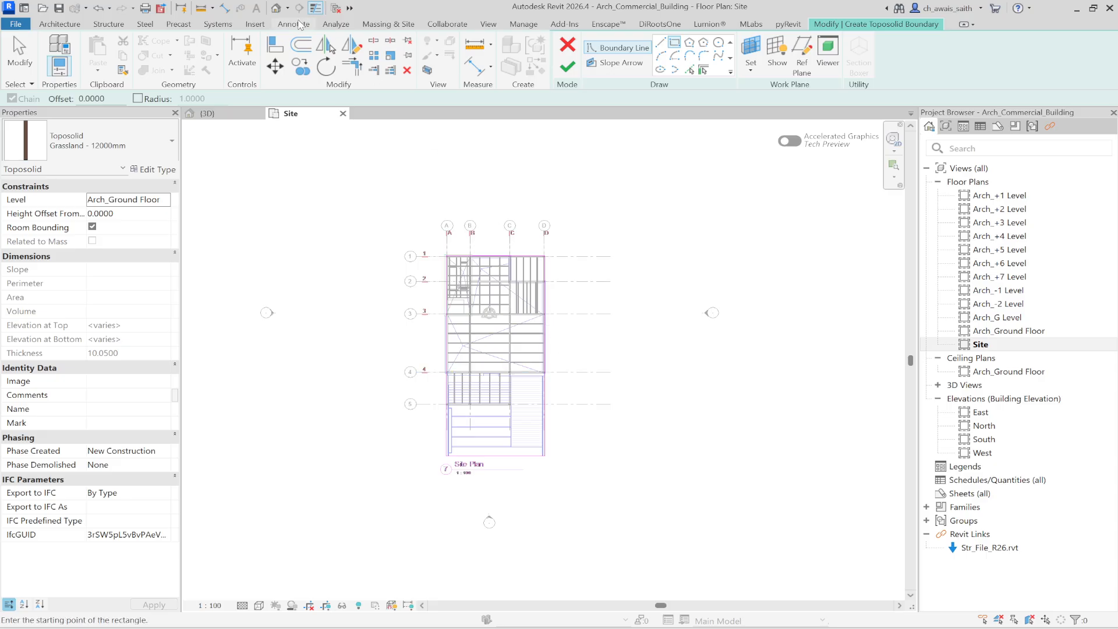
Offset copies of the rectangular boundary lines outward by 10 m on all four sides
{"action": "left_click", "coordinate": [299, 44]}
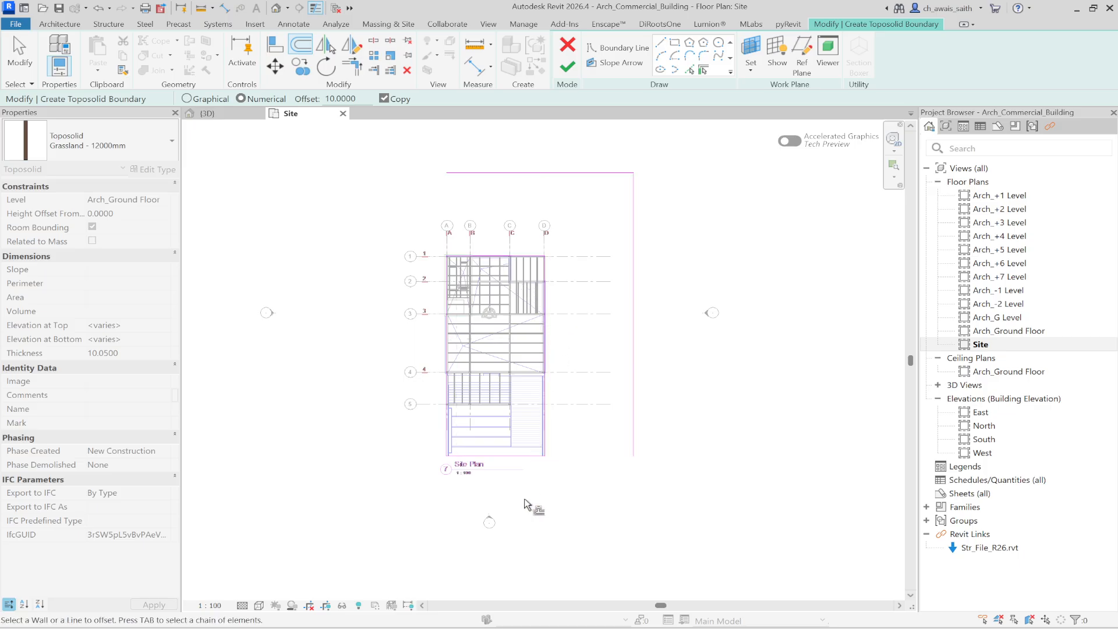
{"action": "left_click", "coordinate": [447, 454]}
{"action": "key", "text": "Escape"}
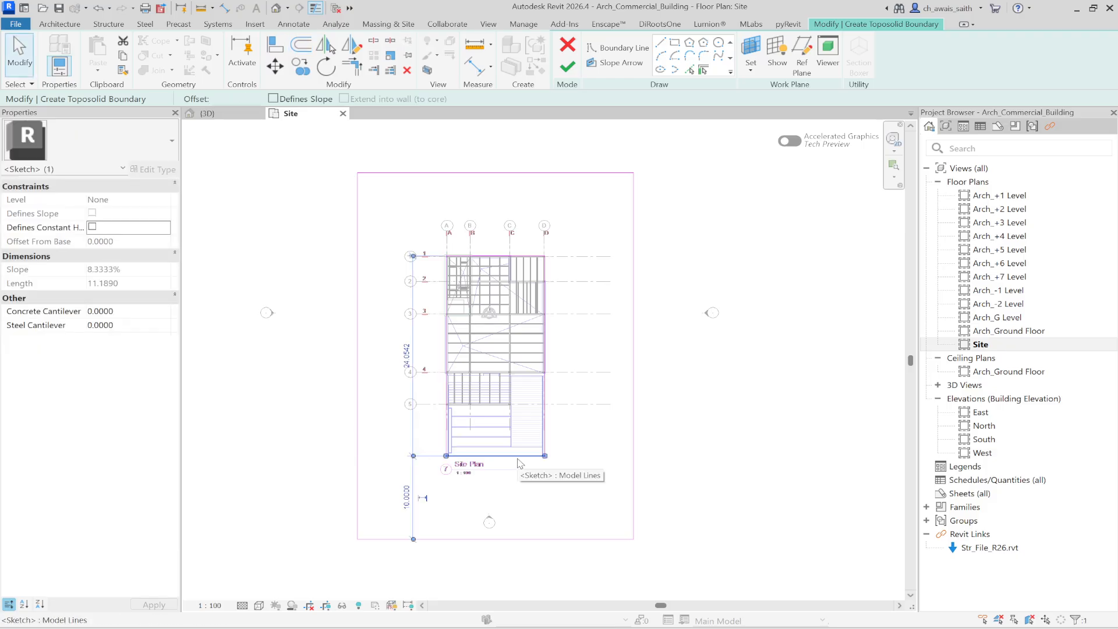
Delete the inner rectangle's lines at its lower edge, along grid D and along grid 1
{"action": "left_click", "coordinate": [543, 441]}
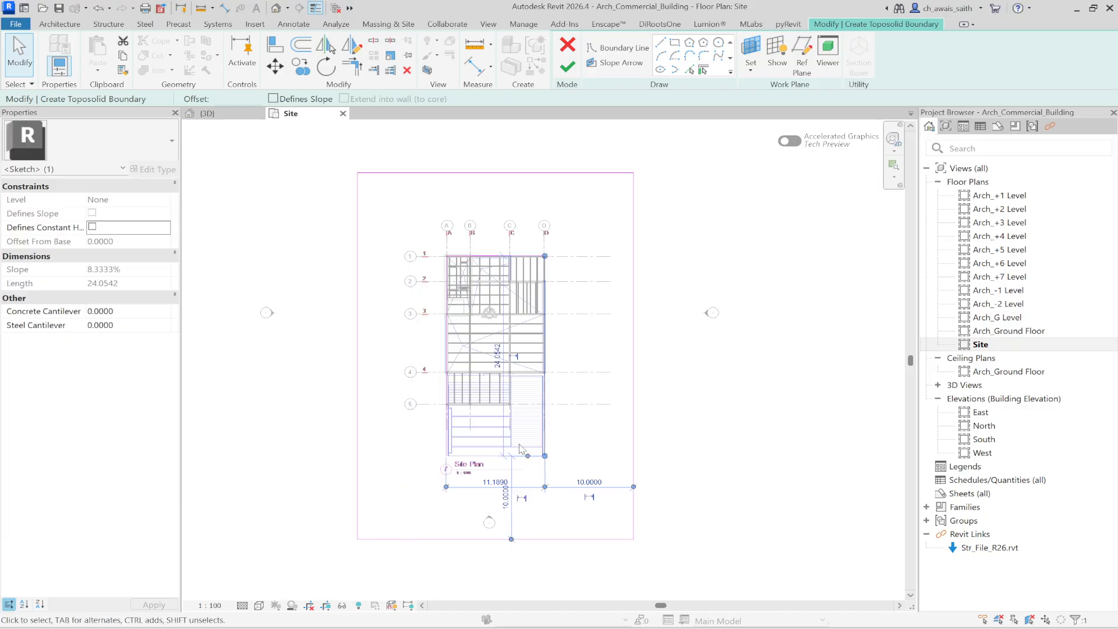
{"action": "key", "text": "Escape"}
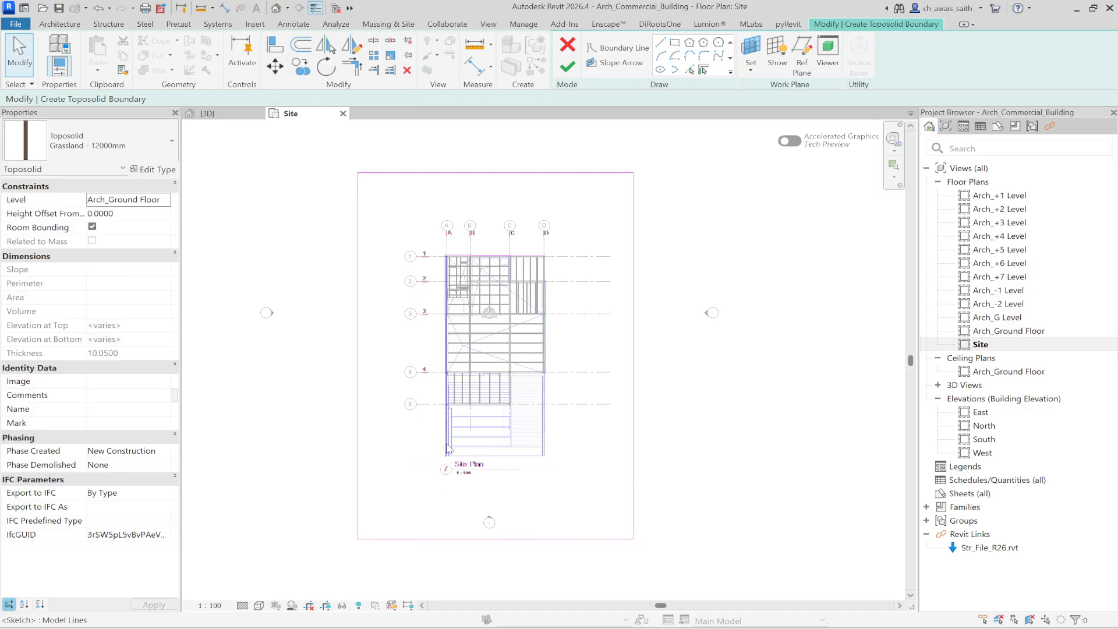
{"action": "left_click", "coordinate": [447, 448]}
{"action": "key", "text": "Escape"}
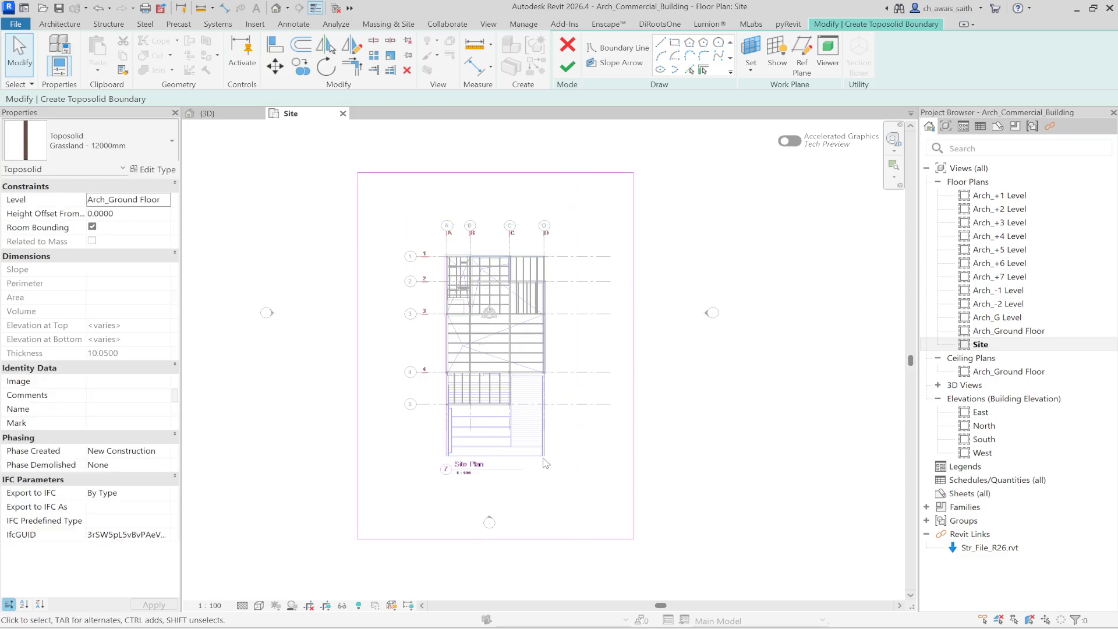
Trim the outer boundary's lines to each other at the lower corners and the upper corner on the grid A side
{"action": "key", "text": "t"}
{"action": "key", "text": "r"}
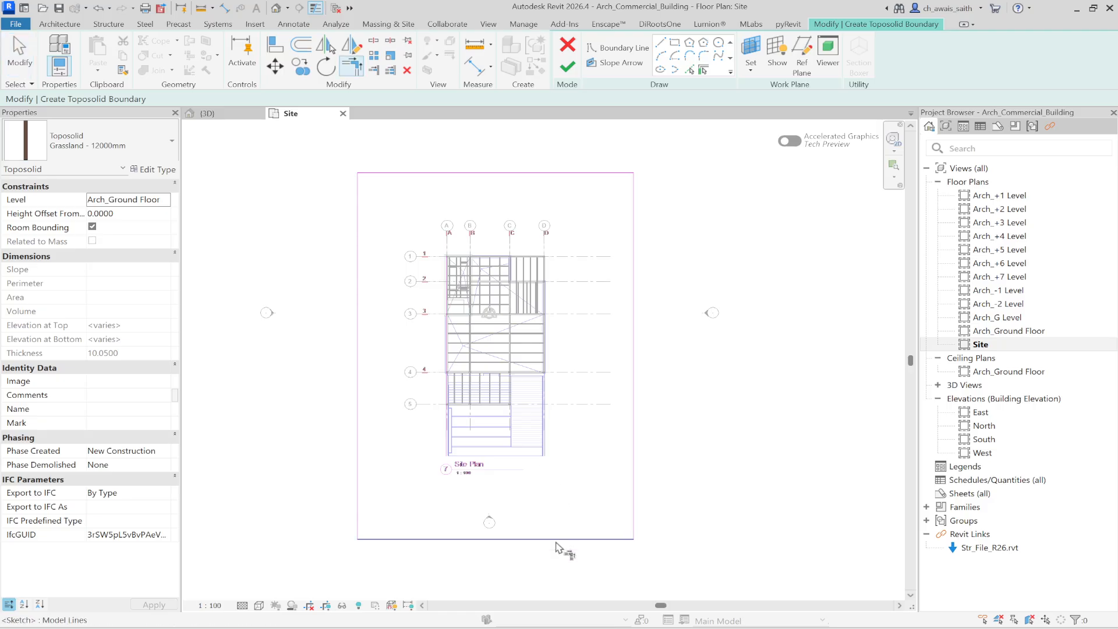
{"action": "left_click", "coordinate": [557, 543]}
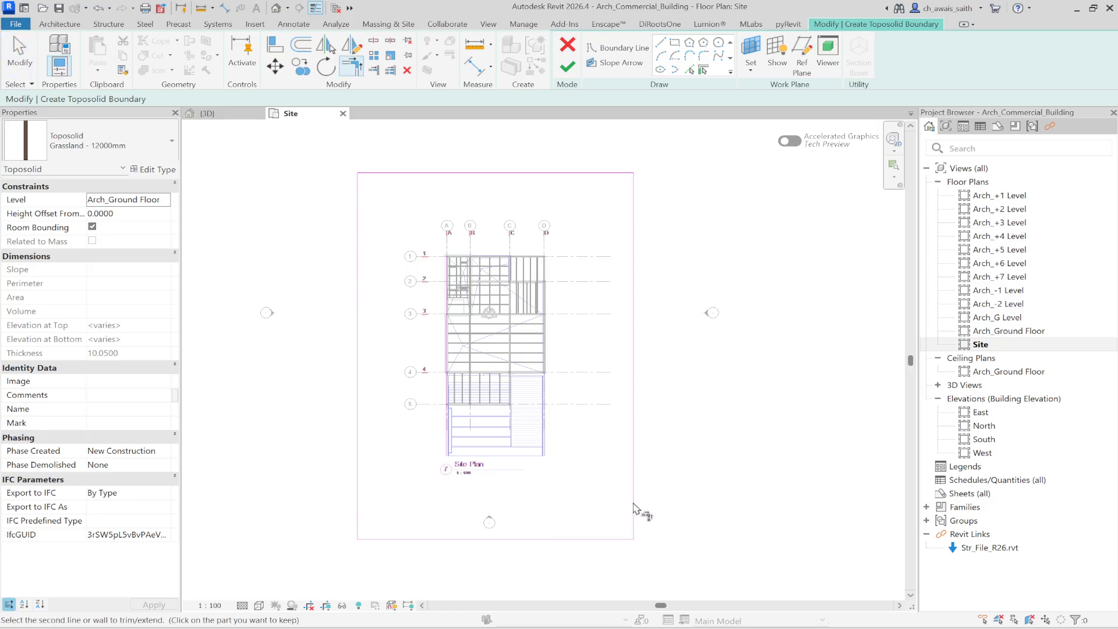
{"action": "left_click", "coordinate": [632, 511]}
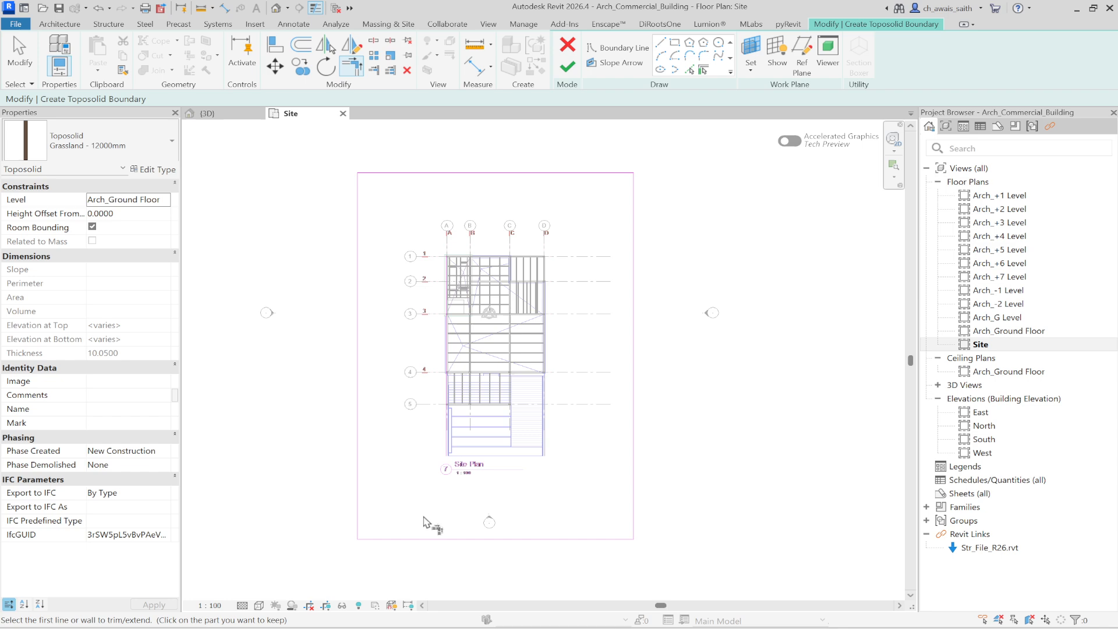
{"action": "left_click", "coordinate": [382, 539]}
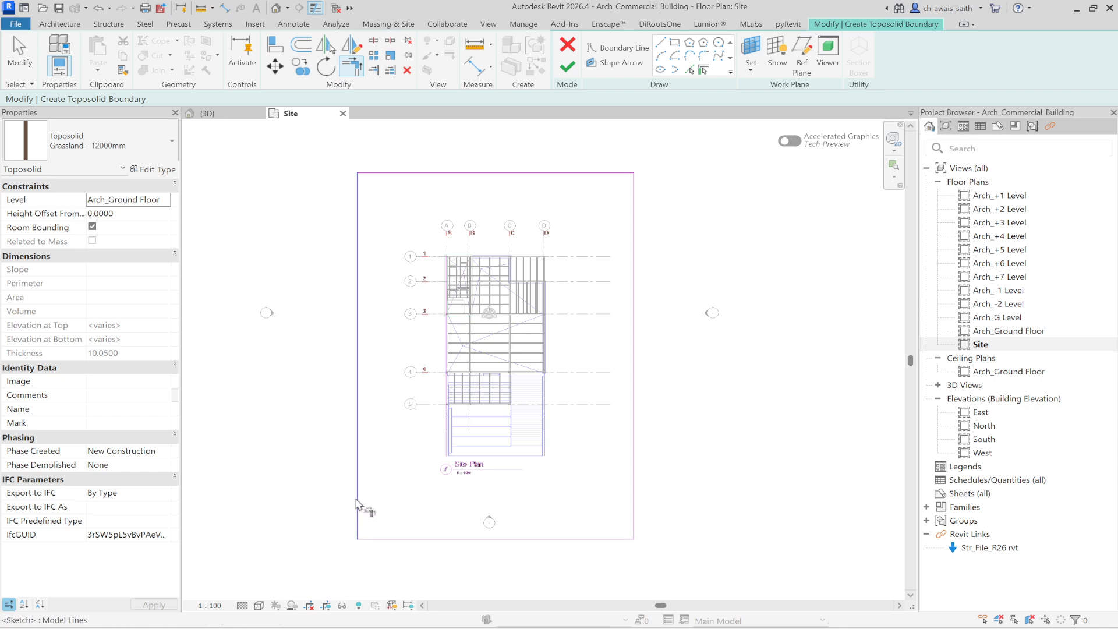
{"action": "left_click", "coordinate": [368, 174]}
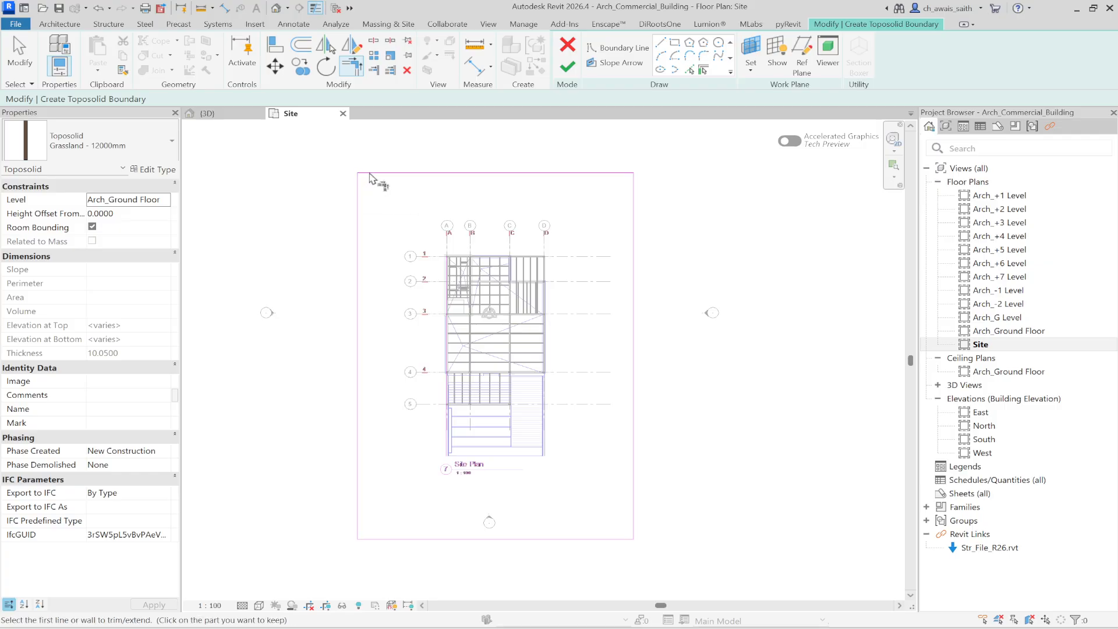
Delete the leftover inner sketch line along grid A and finish the toposolid boundary
{"action": "left_click", "coordinate": [562, 70]}
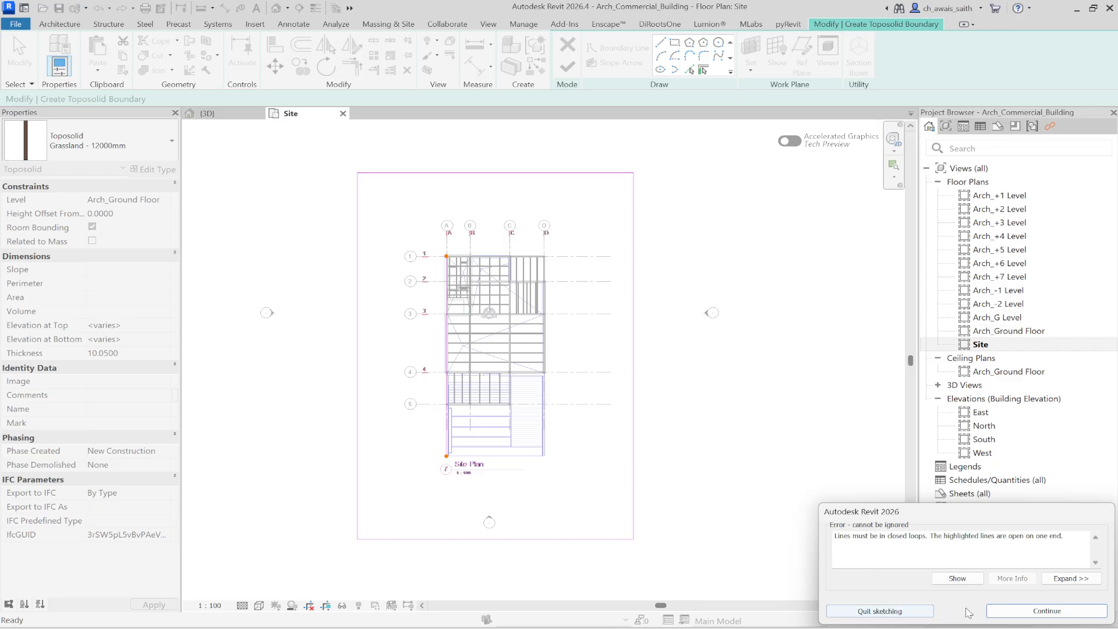
{"action": "left_click", "coordinate": [995, 607]}
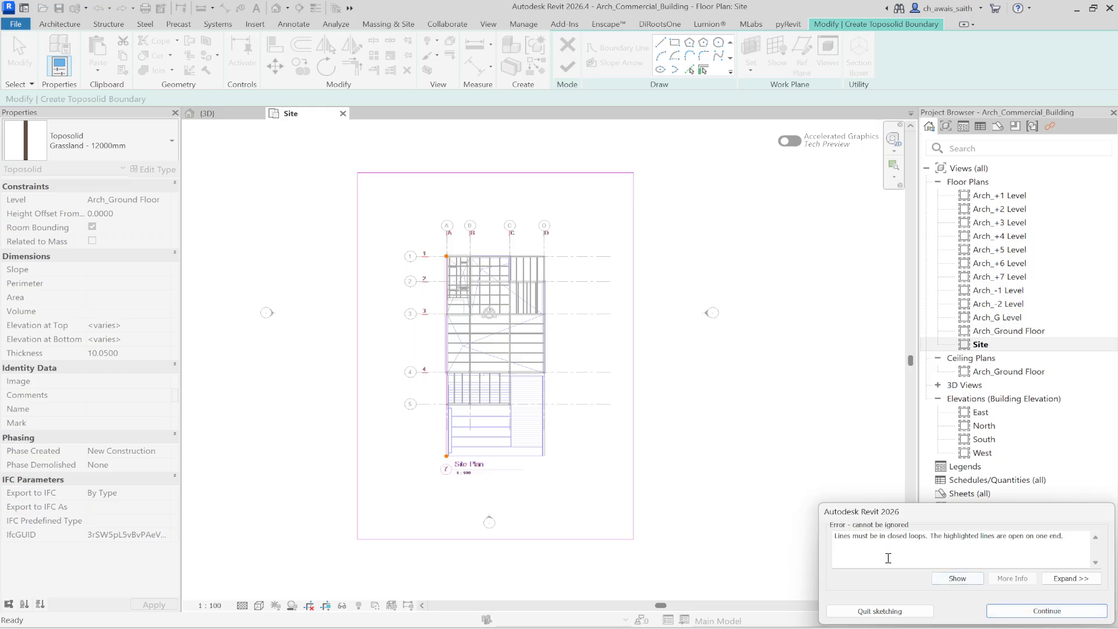
{"action": "left_click", "coordinate": [443, 381]}
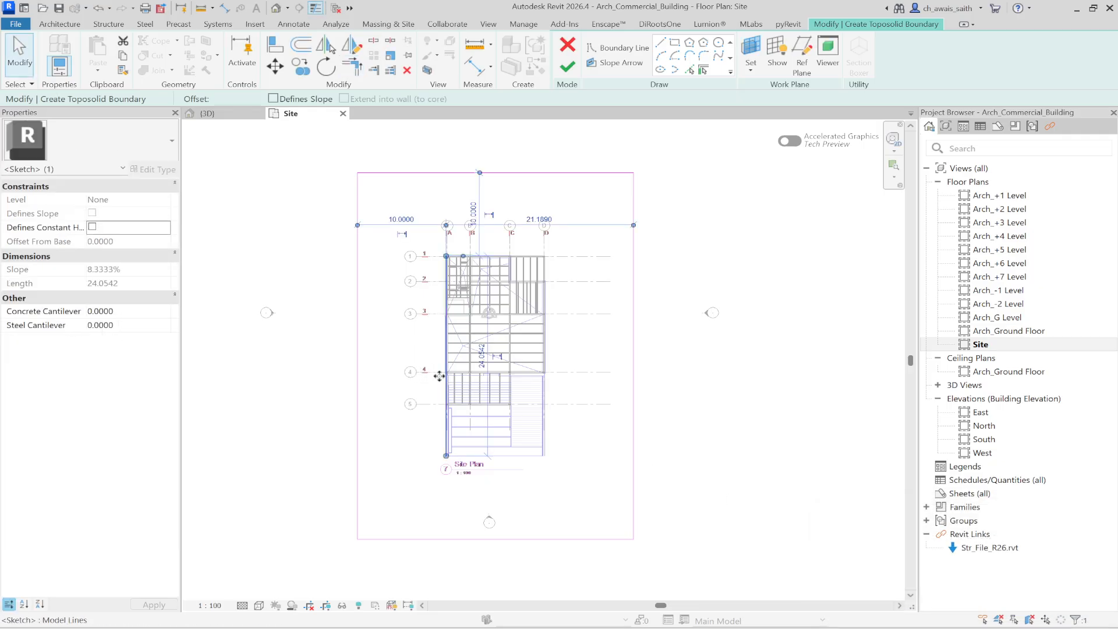
{"action": "key", "text": "Delete"}
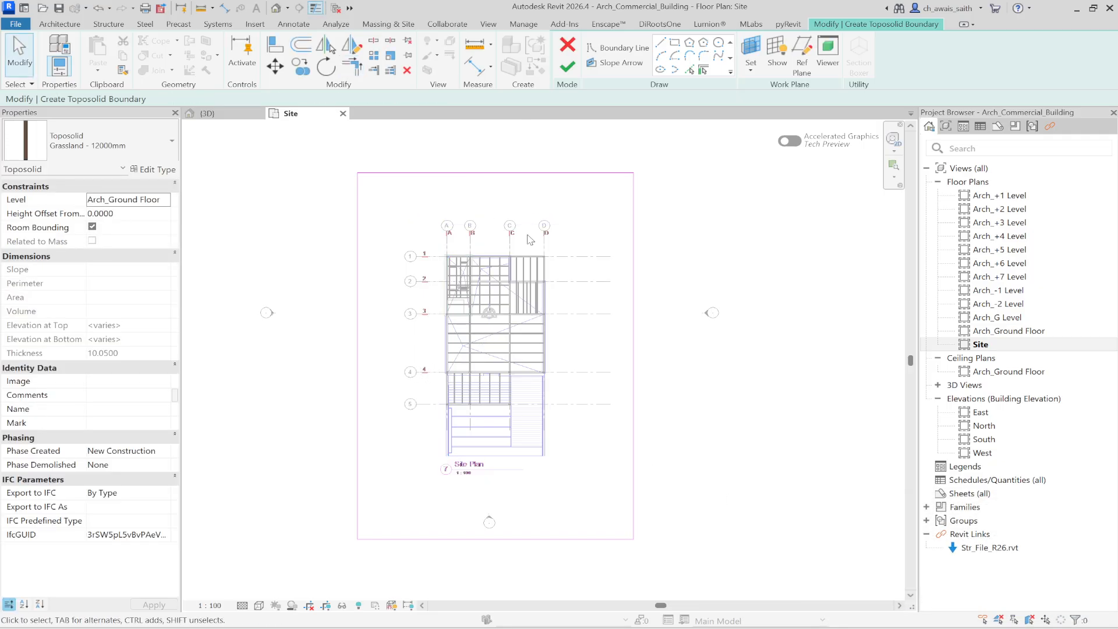
{"action": "left_click", "coordinate": [567, 68]}
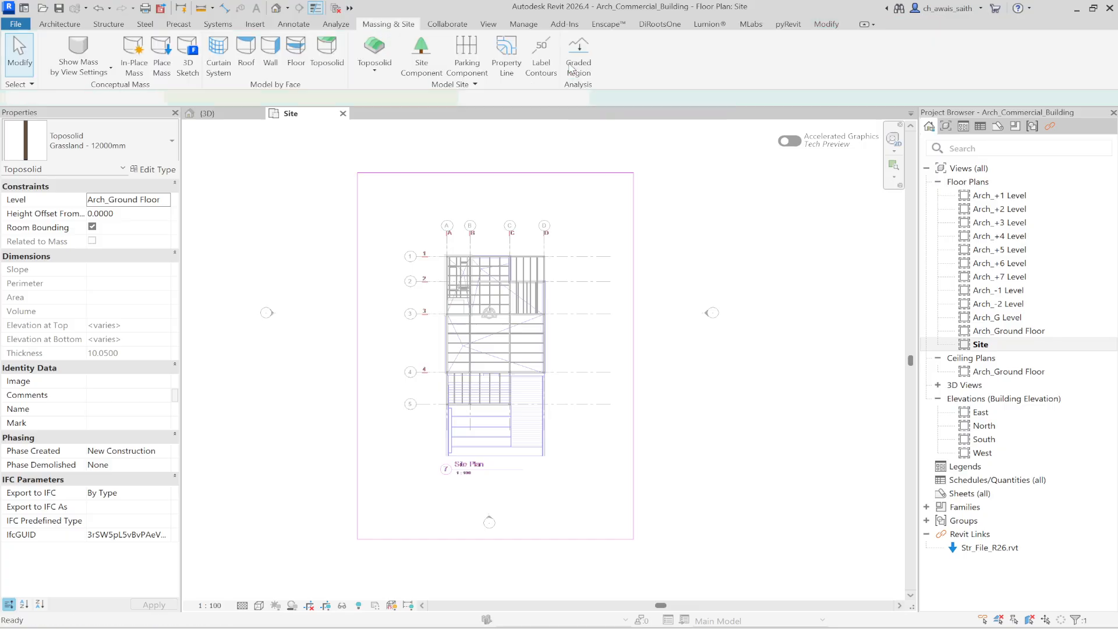
Open the 3D view, select the toposolid, and examine how it encloses the building's foundations and basement structure
{"action": "left_click", "coordinate": [232, 114]}
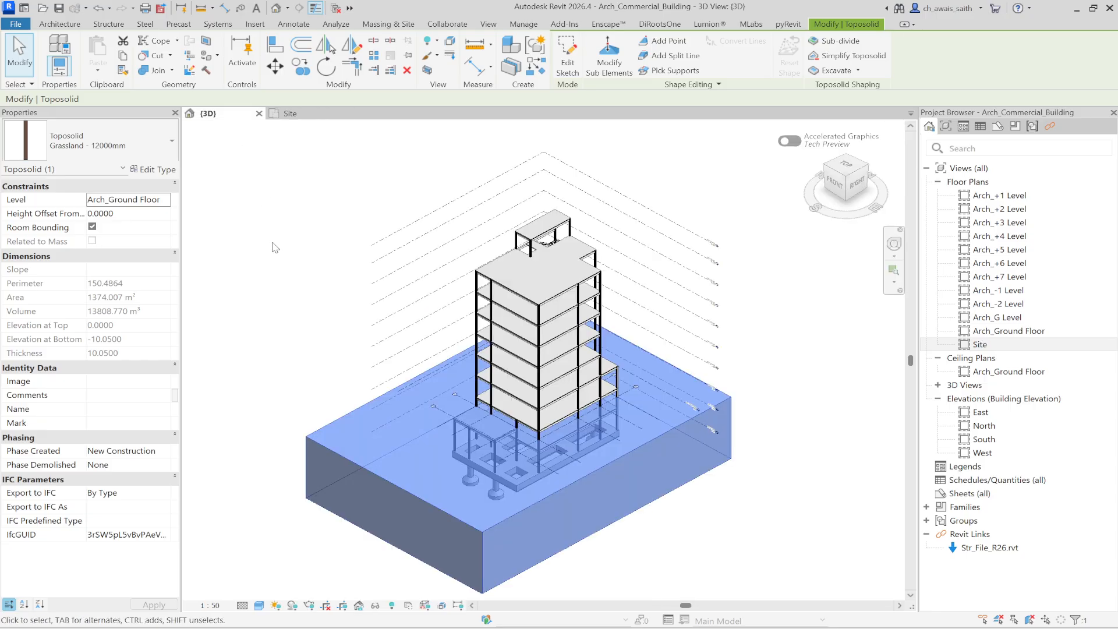
{"action": "key", "text": "Escape"}
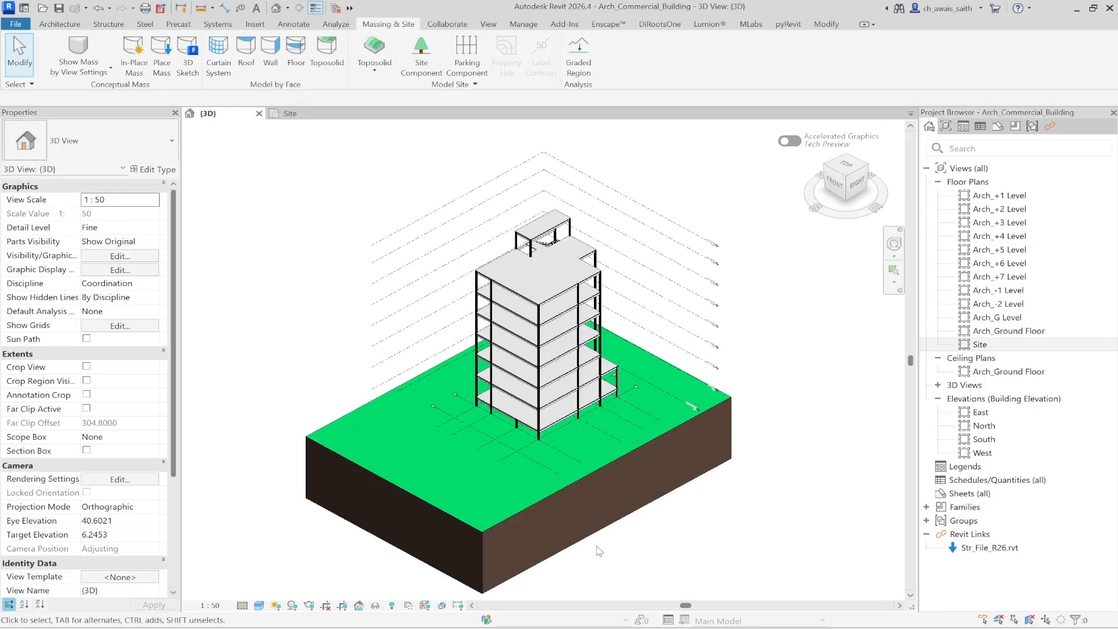
{"action": "middle_click_drag", "start_coordinate": [465, 492], "coordinate": [447, 448], "text": "shift"}
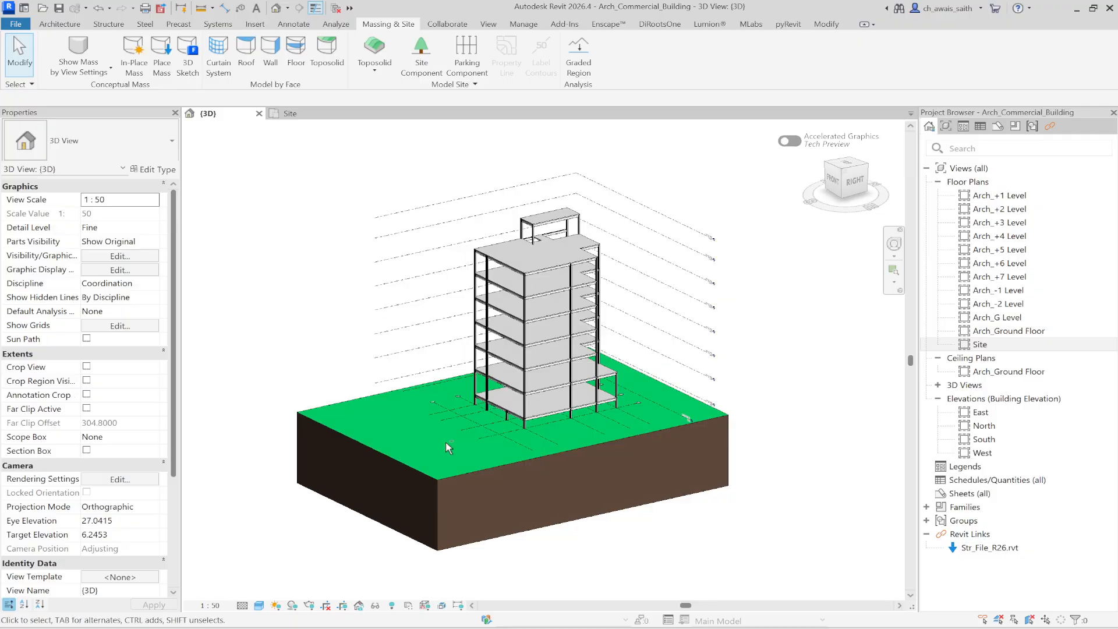
{"action": "left_click", "coordinate": [575, 450]}
{"action": "scroll", "coordinate": [575, 450], "scroll_direction": "up", "scroll_amount": 3}
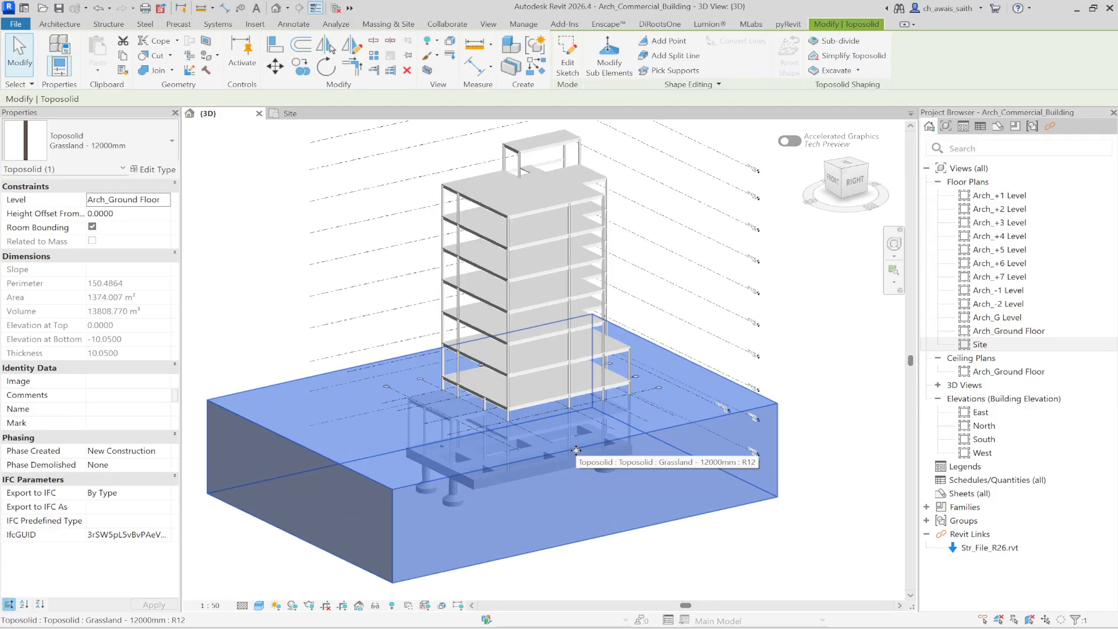
{"action": "scroll", "coordinate": [555, 466], "scroll_direction": "up", "scroll_amount": 4}
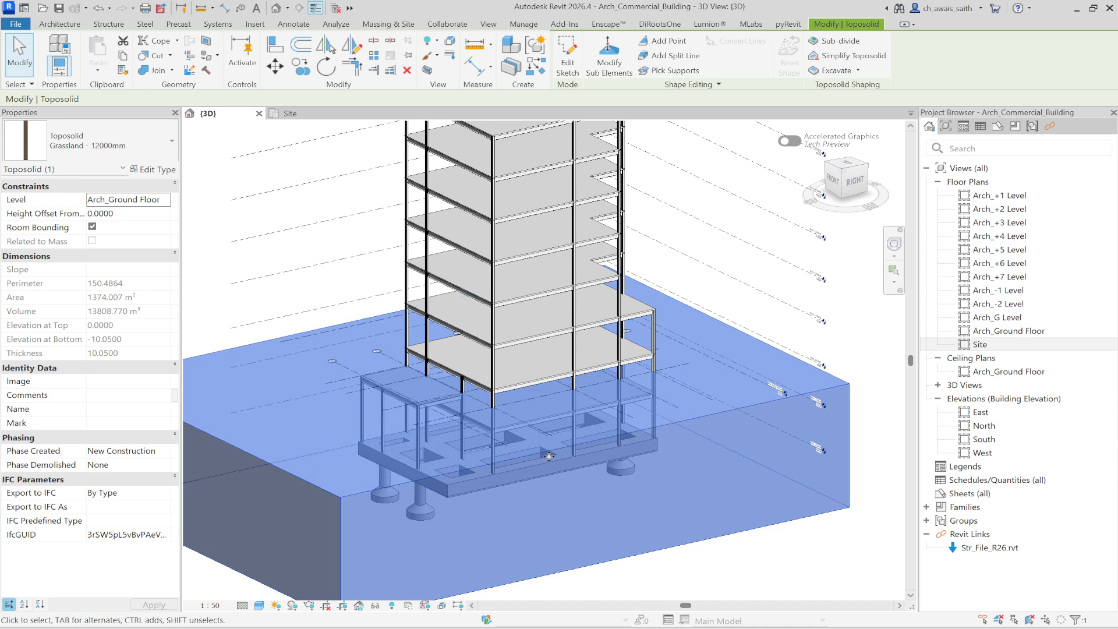
{"action": "mouse_move", "coordinate": [576, 452]}
{"action": "middle_mouse_down", "text": "shift"}
{"action": "mouse_move", "coordinate": [401, 474]}
{"action": "mouse_move", "coordinate": [626, 478]}
{"action": "mouse_move", "coordinate": [685, 450]}
{"action": "mouse_move", "coordinate": [586, 463]}
{"action": "middle_mouse_up", "text": "shift"}
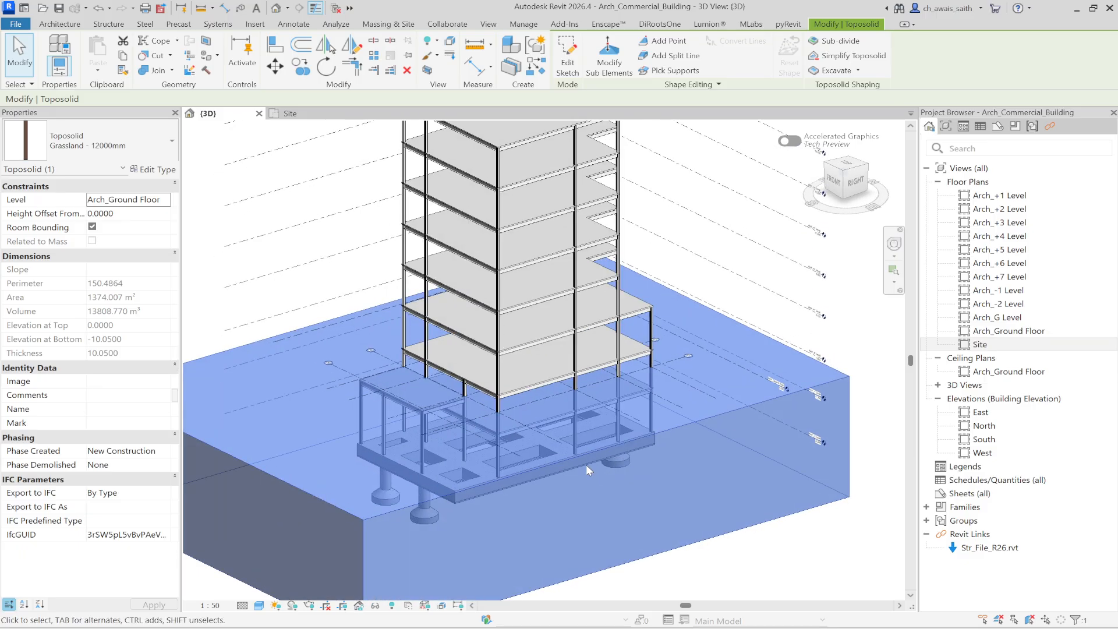
{"action": "scroll", "coordinate": [586, 464], "scroll_direction": "down", "scroll_amount": 2}
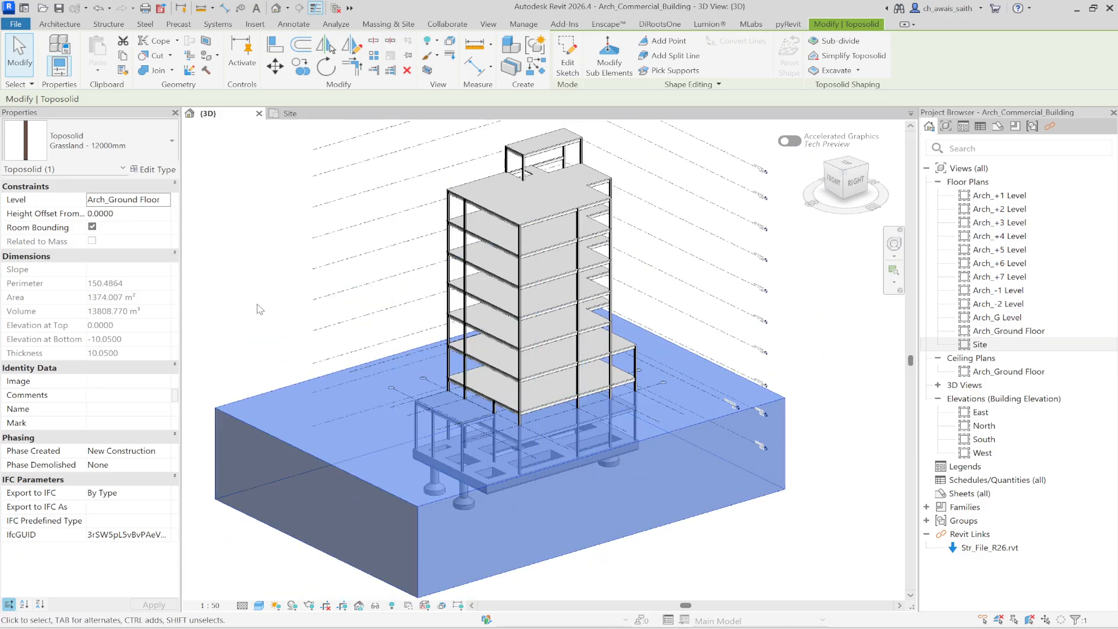